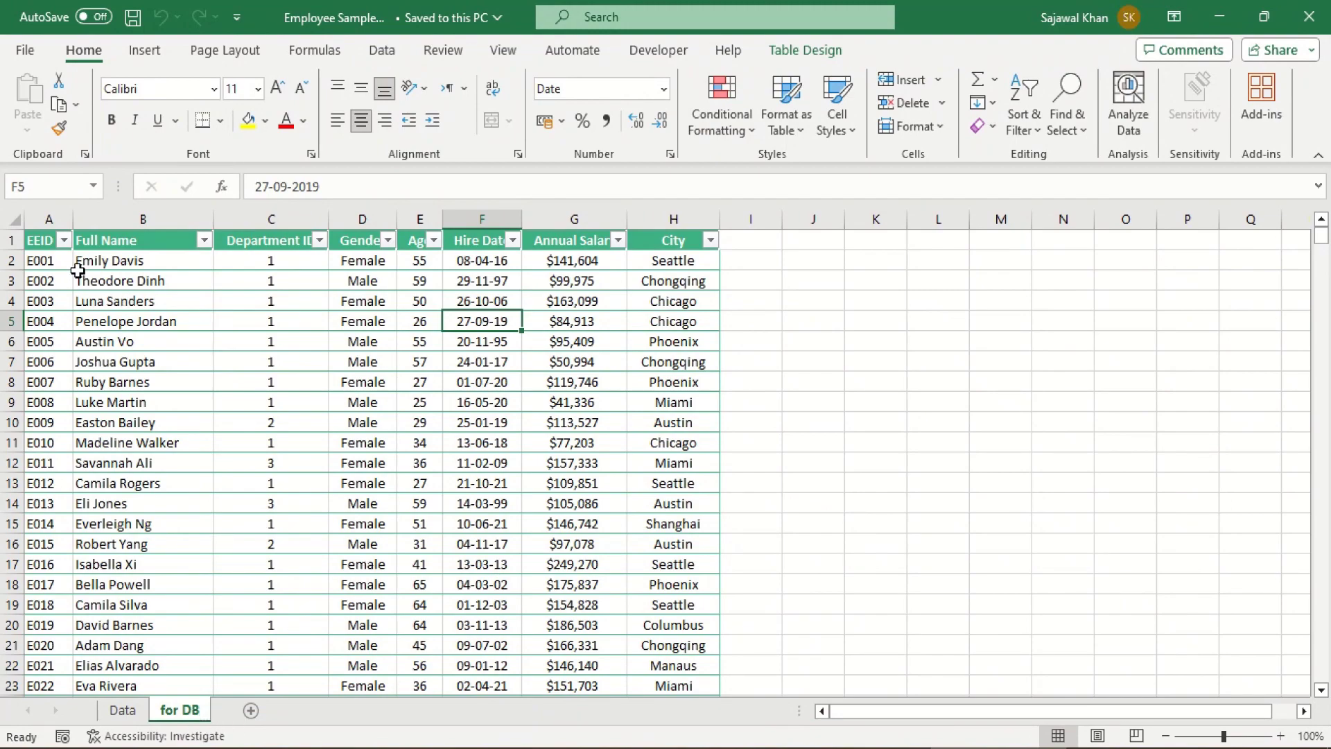
Switch to SQL Server Management Studio and start the Import Data wizard for the Demo database, passing the welcome page.
{"action": "left_click", "coordinate": [48, 263]}
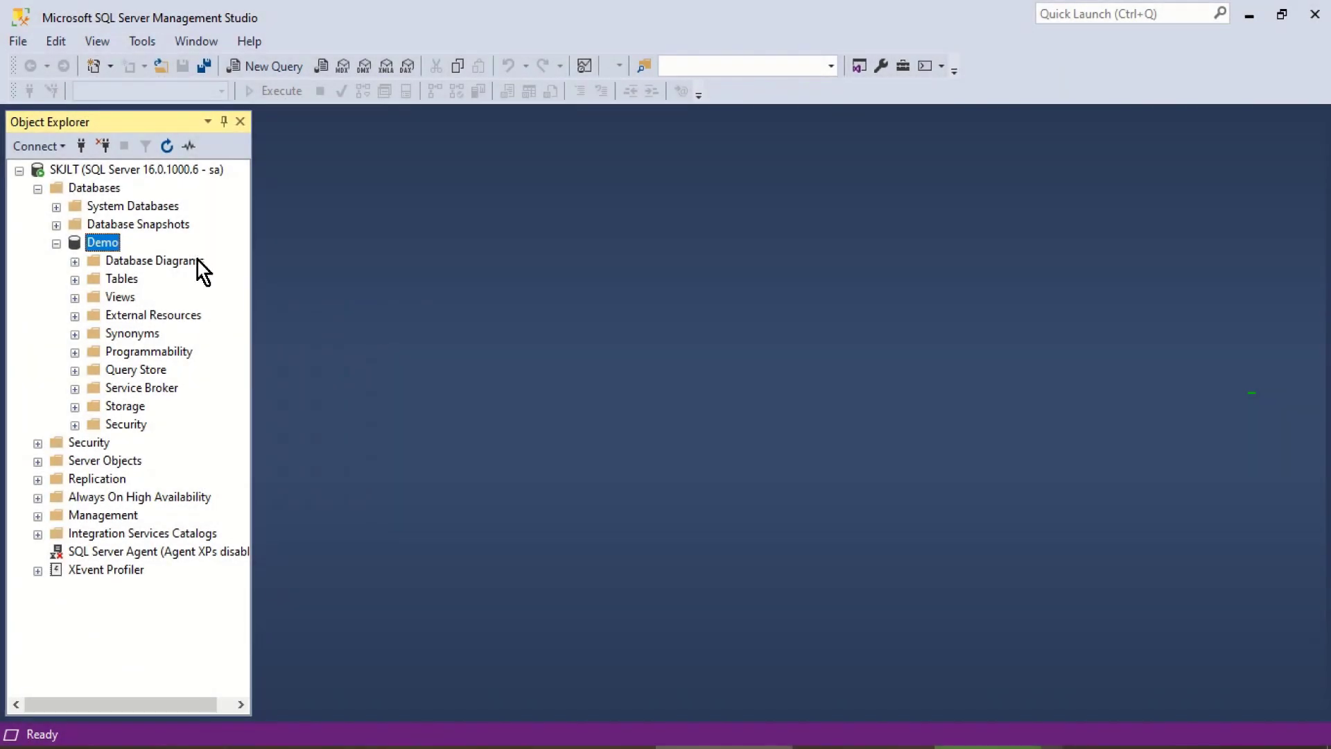
{"action": "right_click", "coordinate": [104, 244]}
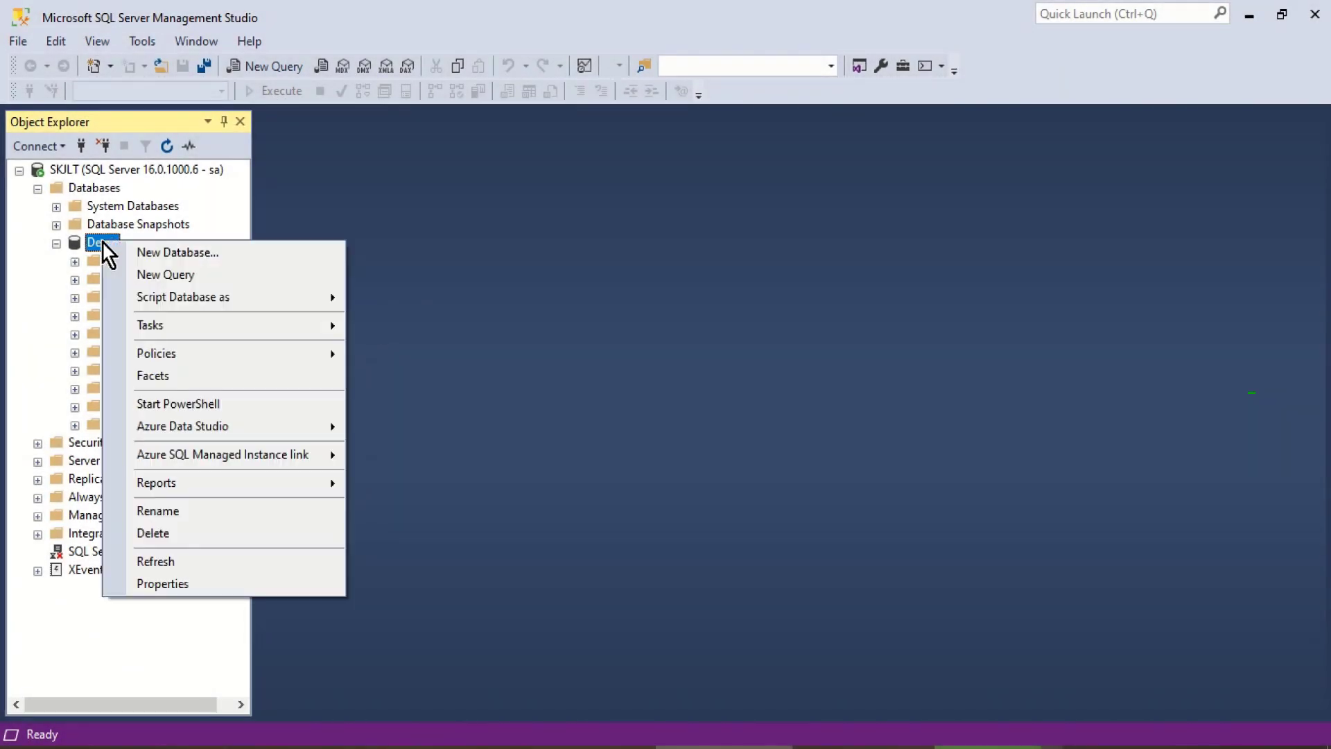
{"action": "mouse_move", "coordinate": [259, 326]}
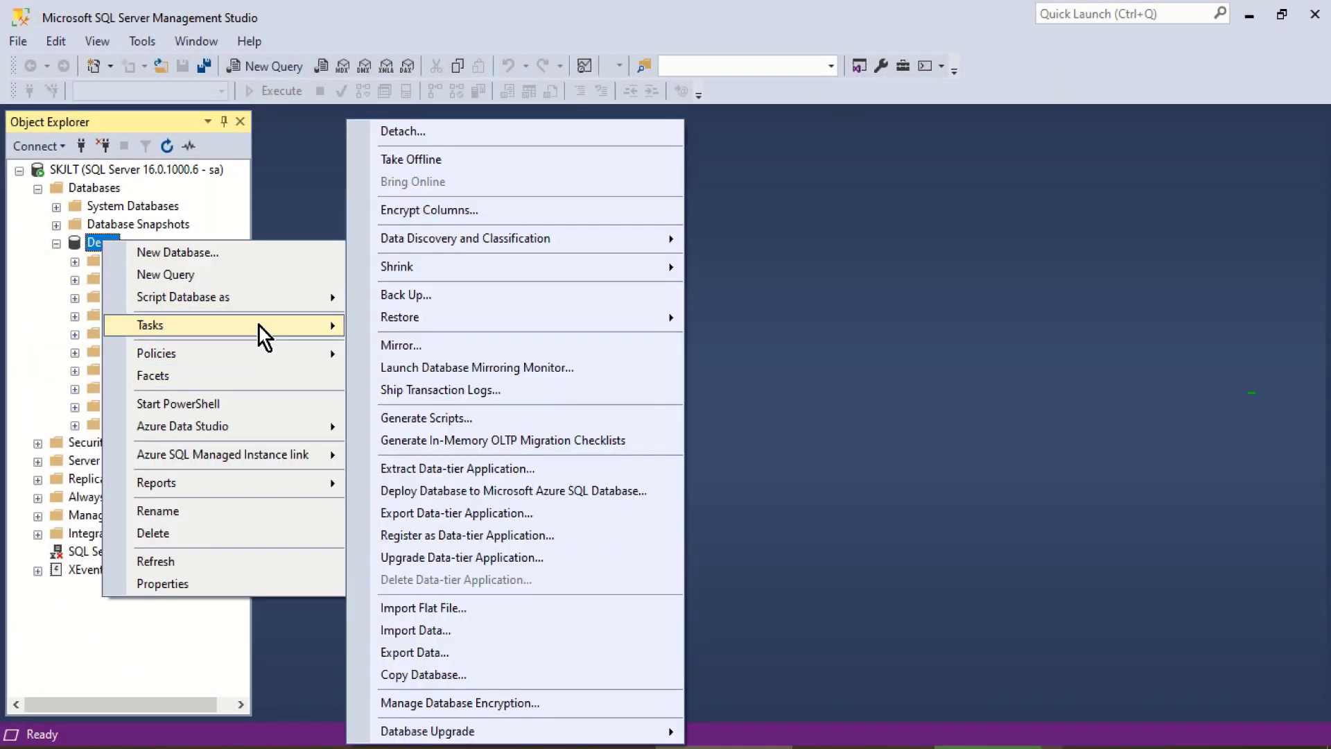
{"action": "left_click", "coordinate": [475, 623]}
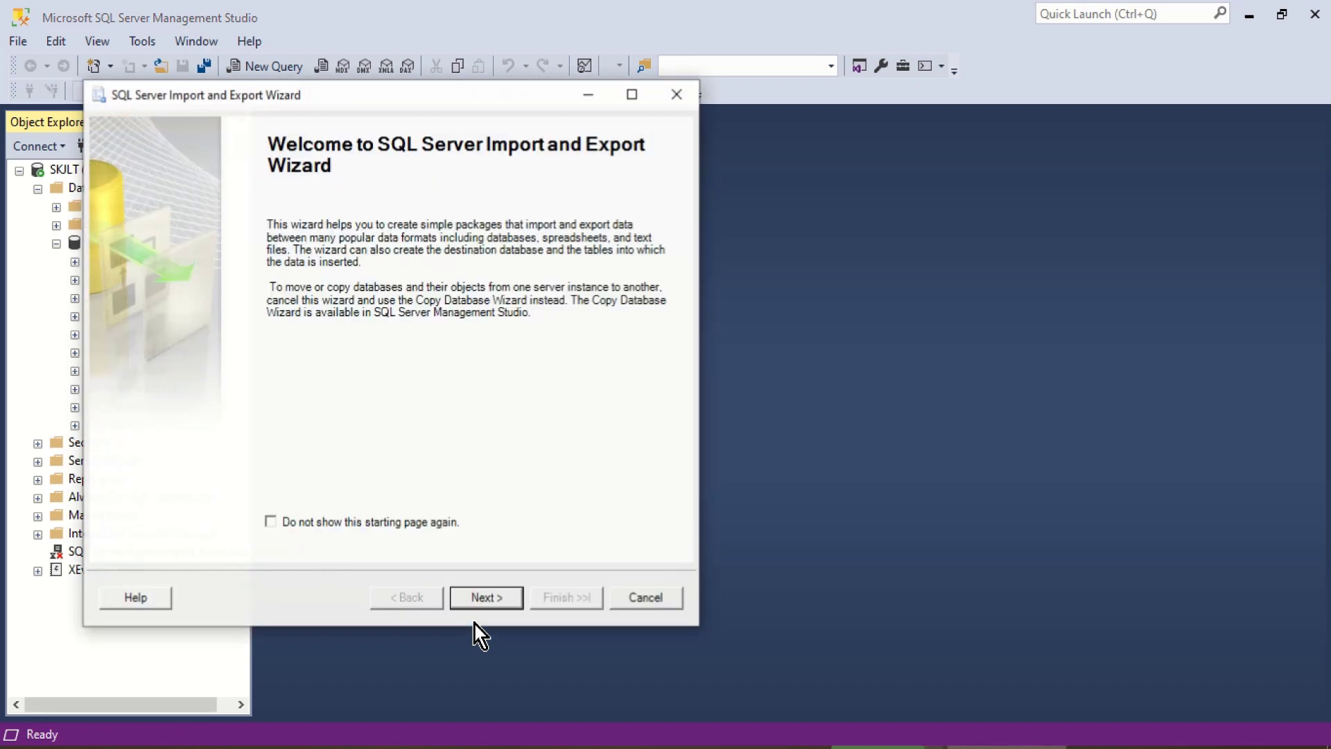
{"action": "left_click", "coordinate": [477, 598]}
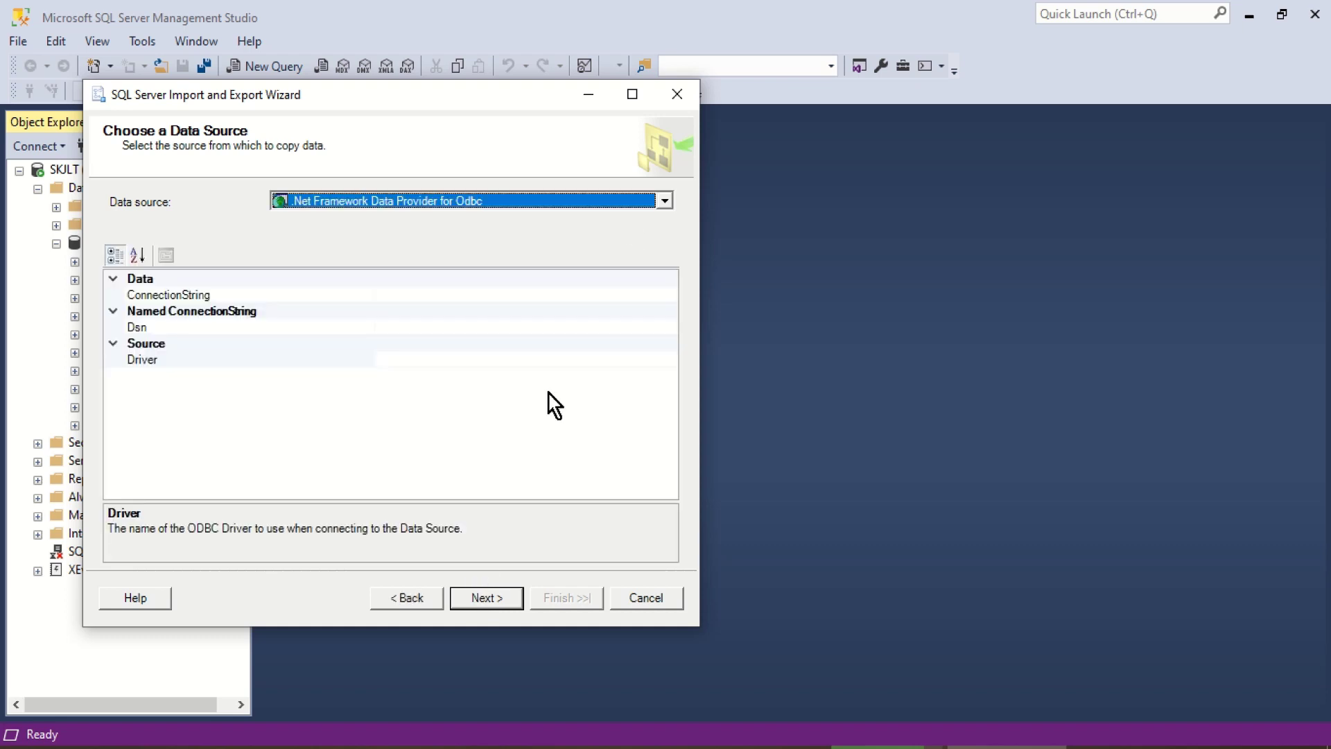
Set the data source to Microsoft Excel with Employee Sample Data.xlsx from the Desktop, version Microsoft Excel 2007-2010, and continue.
{"action": "left_click", "coordinate": [664, 201]}
{"action": "left_click", "coordinate": [545, 310]}
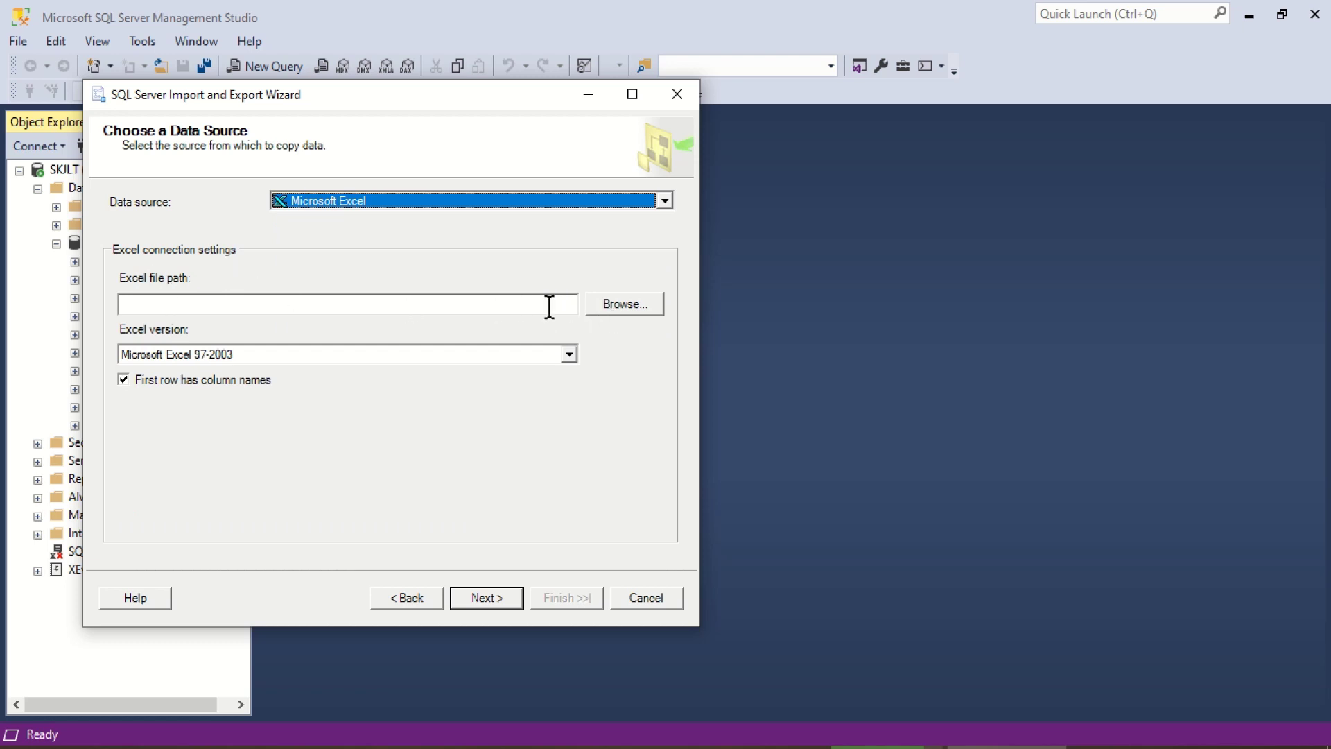
{"action": "left_click", "coordinate": [611, 313]}
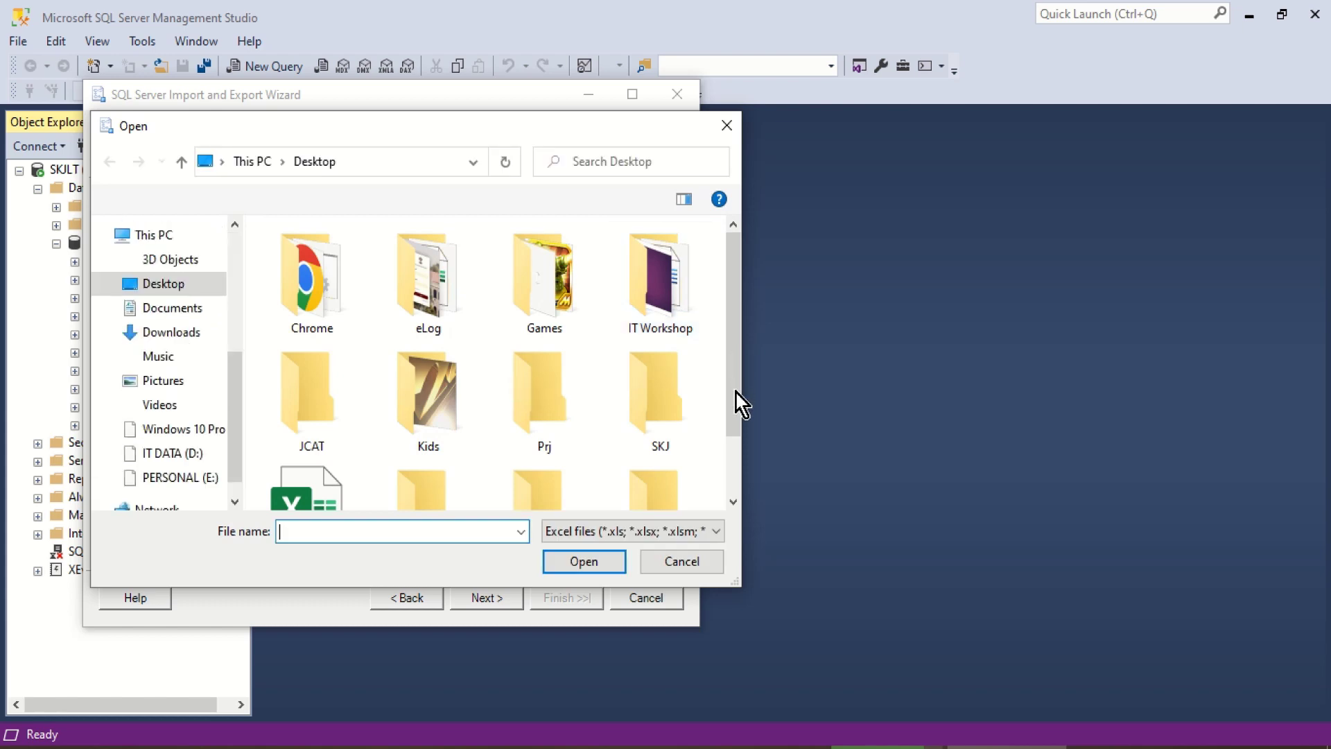
{"action": "left_click_drag", "start_coordinate": [736, 393], "coordinate": [738, 452]}
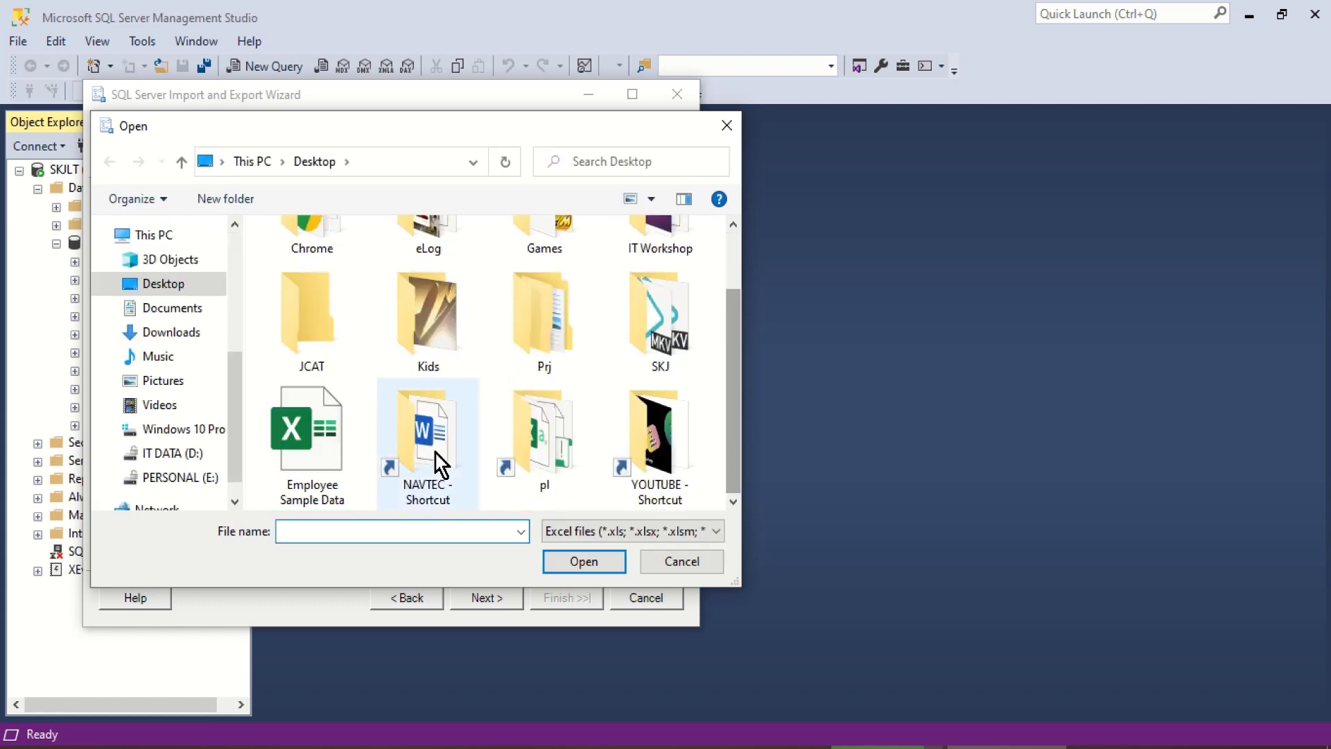
{"action": "double_click", "coordinate": [325, 471]}
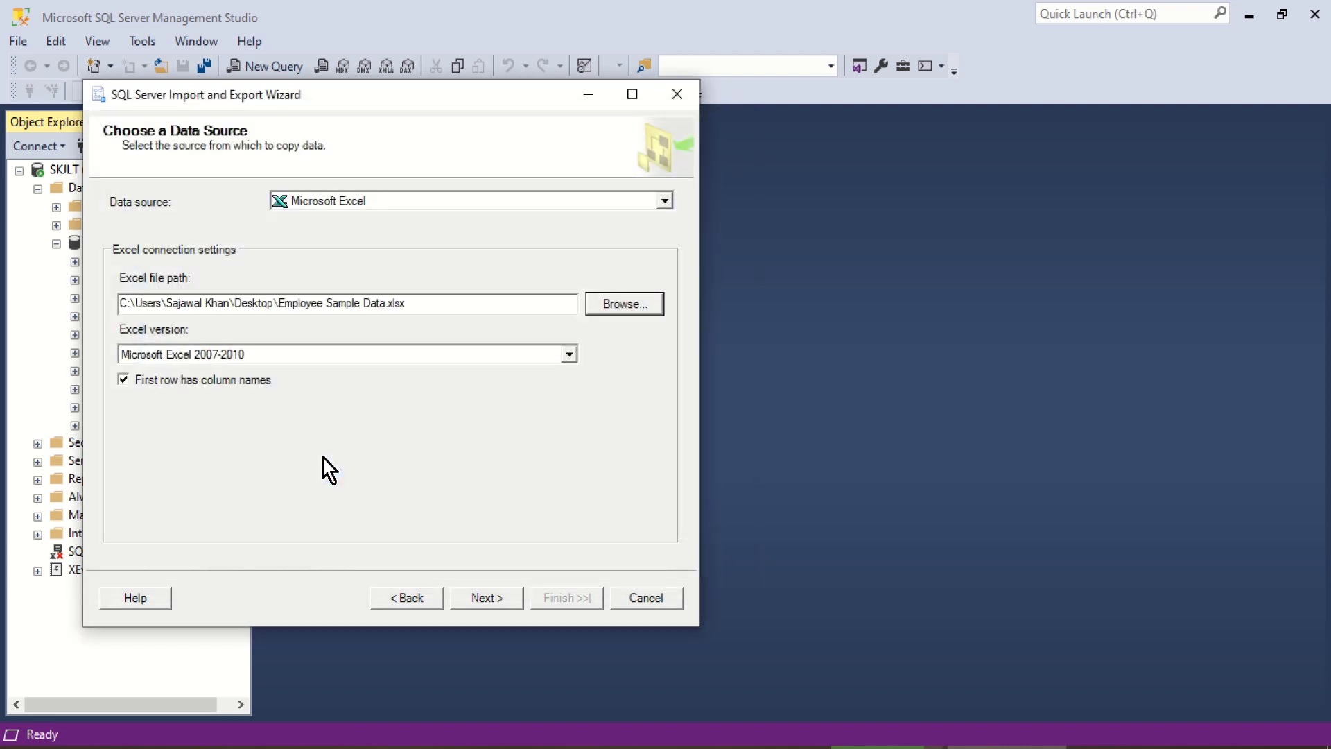
{"action": "left_click", "coordinate": [432, 356]}
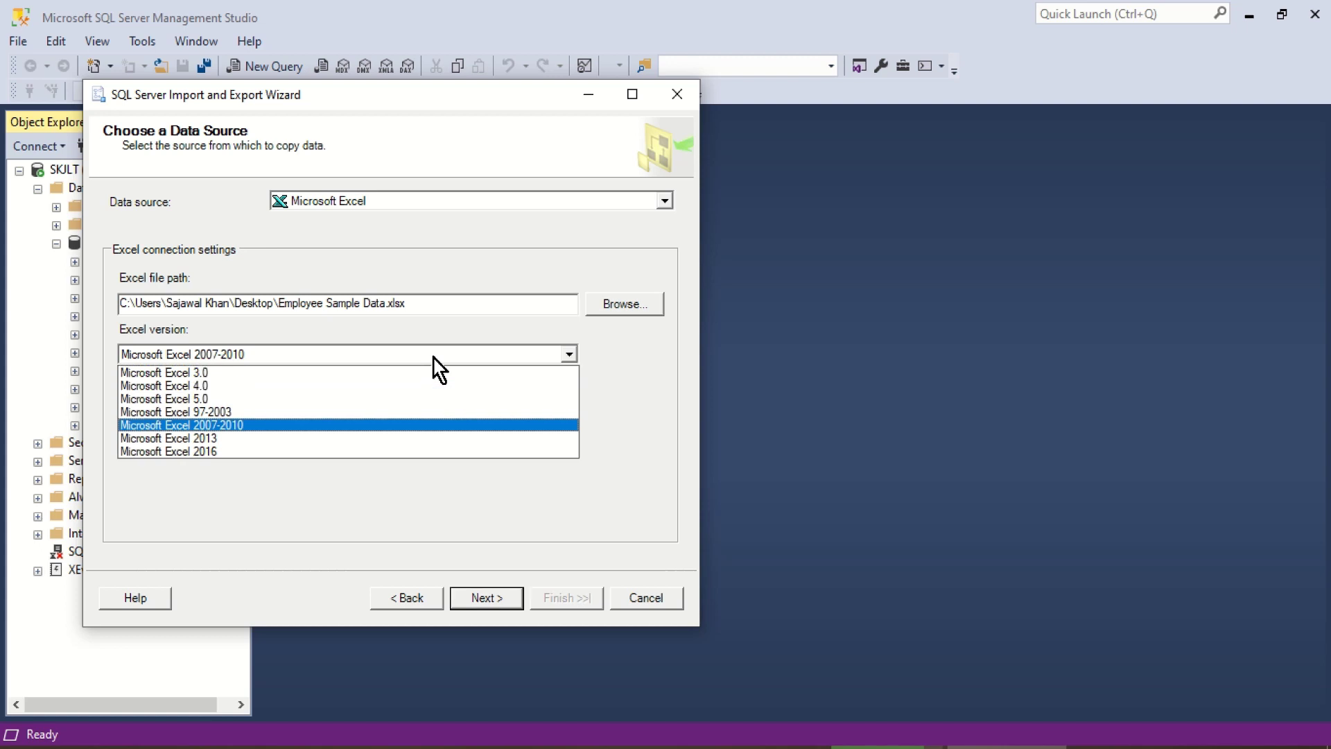
{"action": "left_click", "coordinate": [296, 430]}
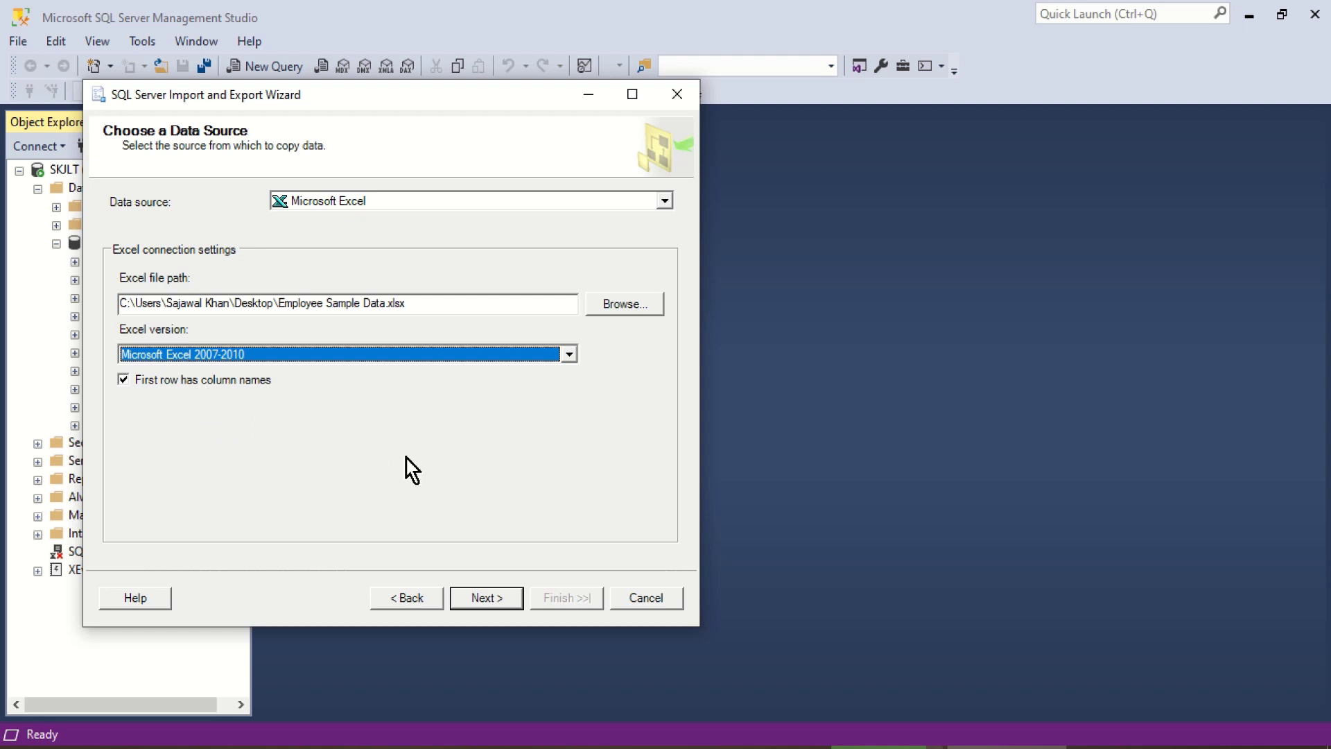
{"action": "left_click", "coordinate": [474, 600]}
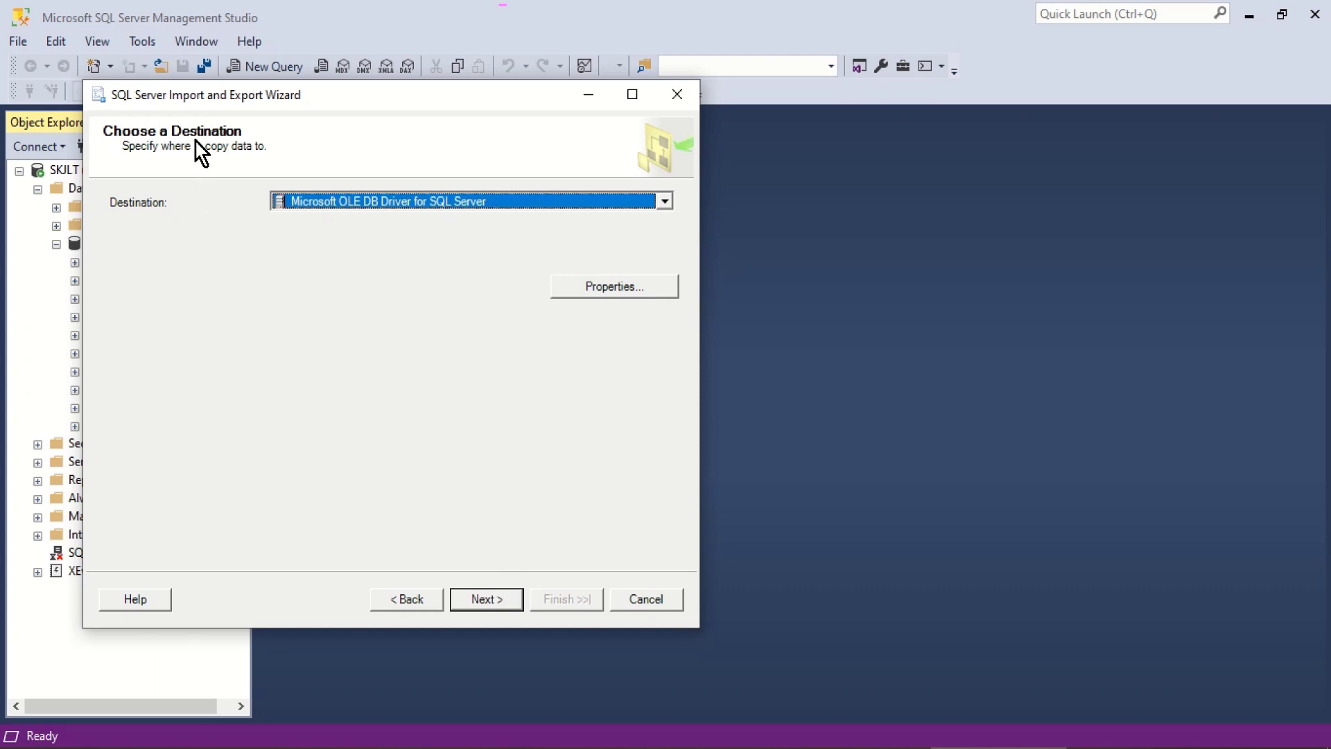
Set the destination to Microsoft OLE DB Driver for SQL Server, using Windows Authentication and the Demo database.
{"action": "left_click", "coordinate": [663, 202]}
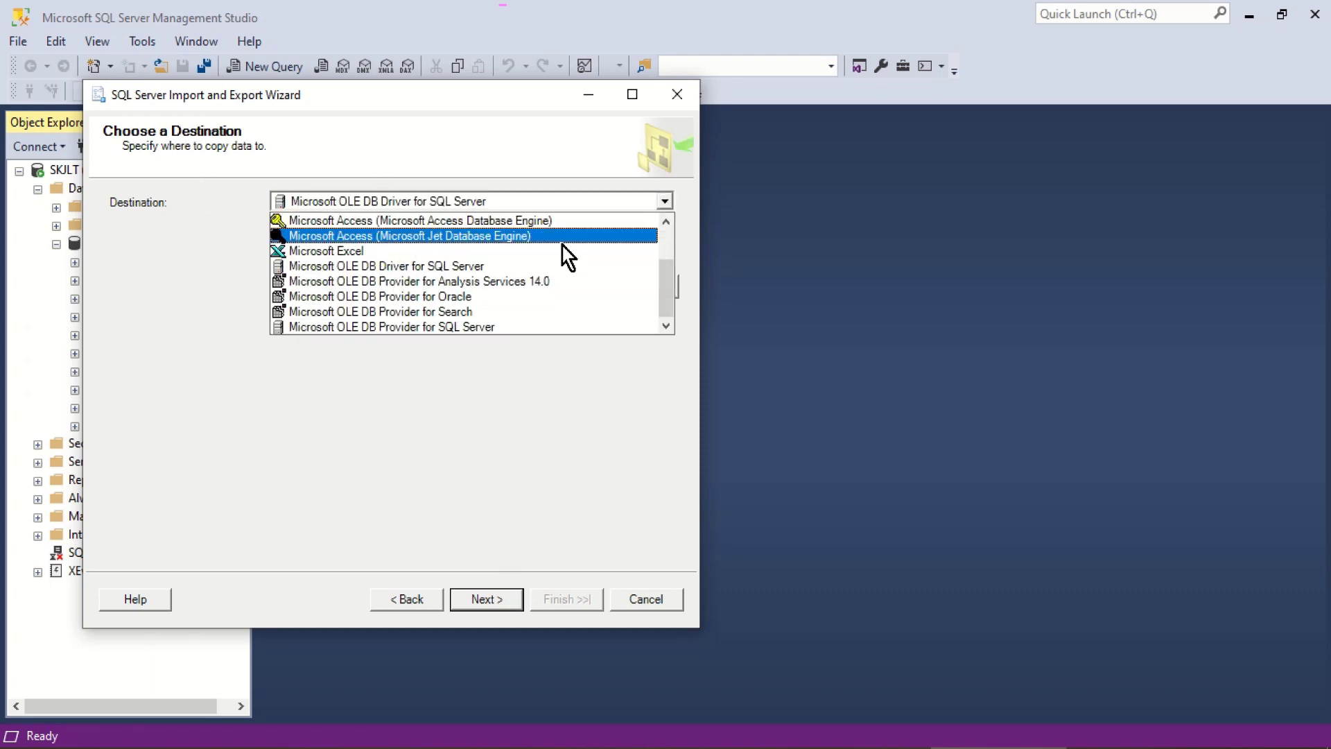
{"action": "left_click", "coordinate": [528, 266]}
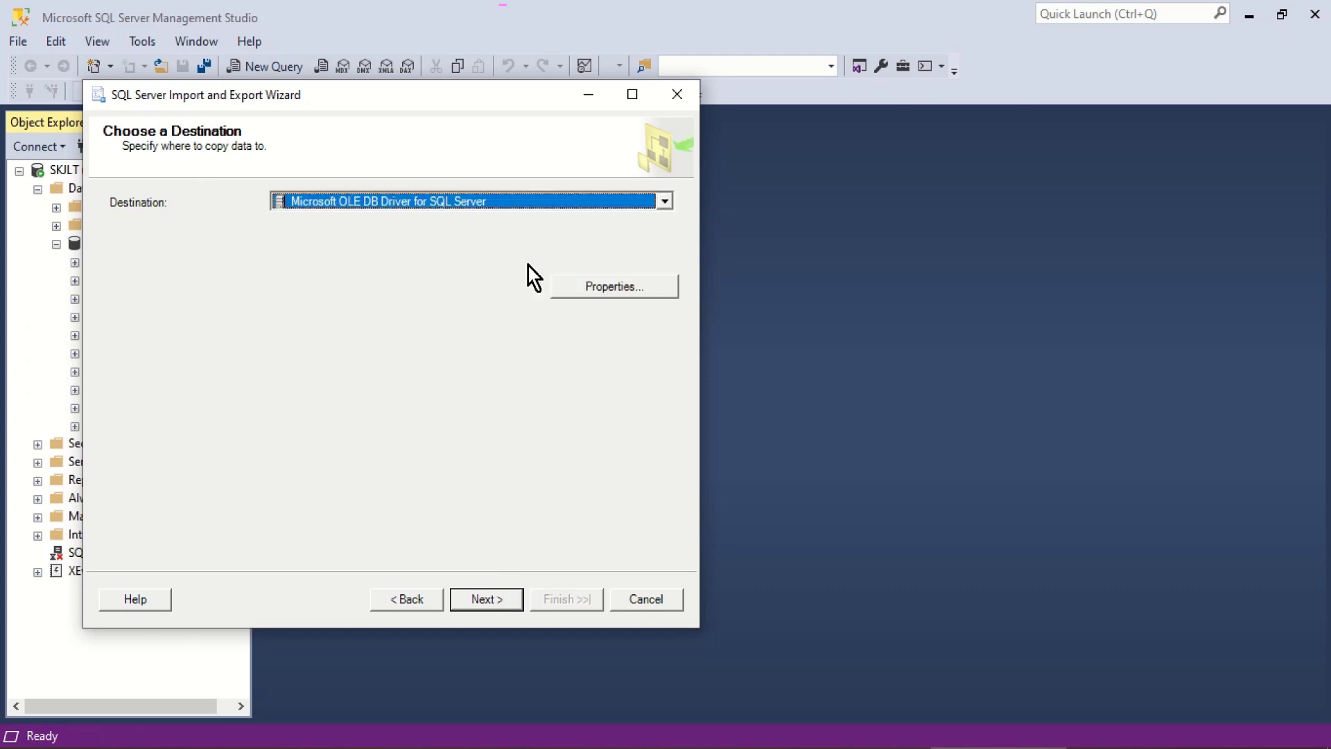
{"action": "left_click", "coordinate": [603, 303]}
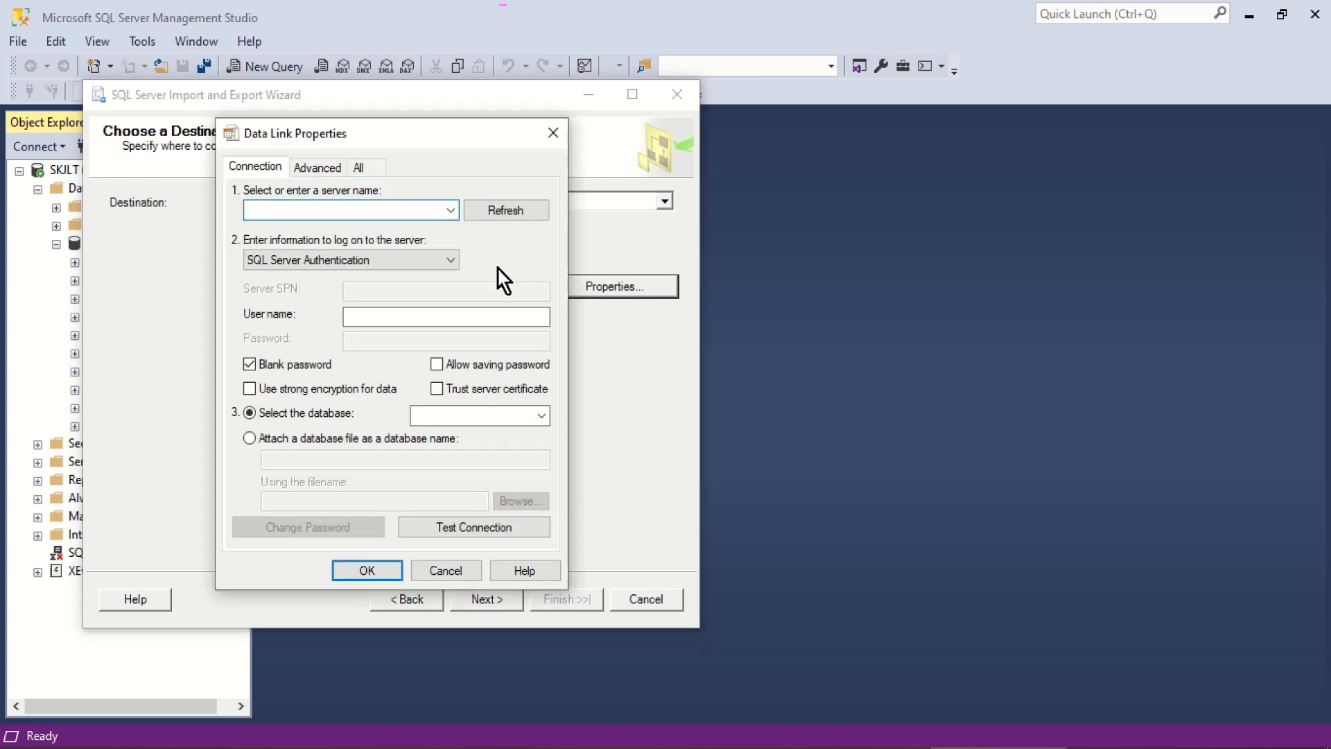
{"action": "left_click", "coordinate": [451, 261]}
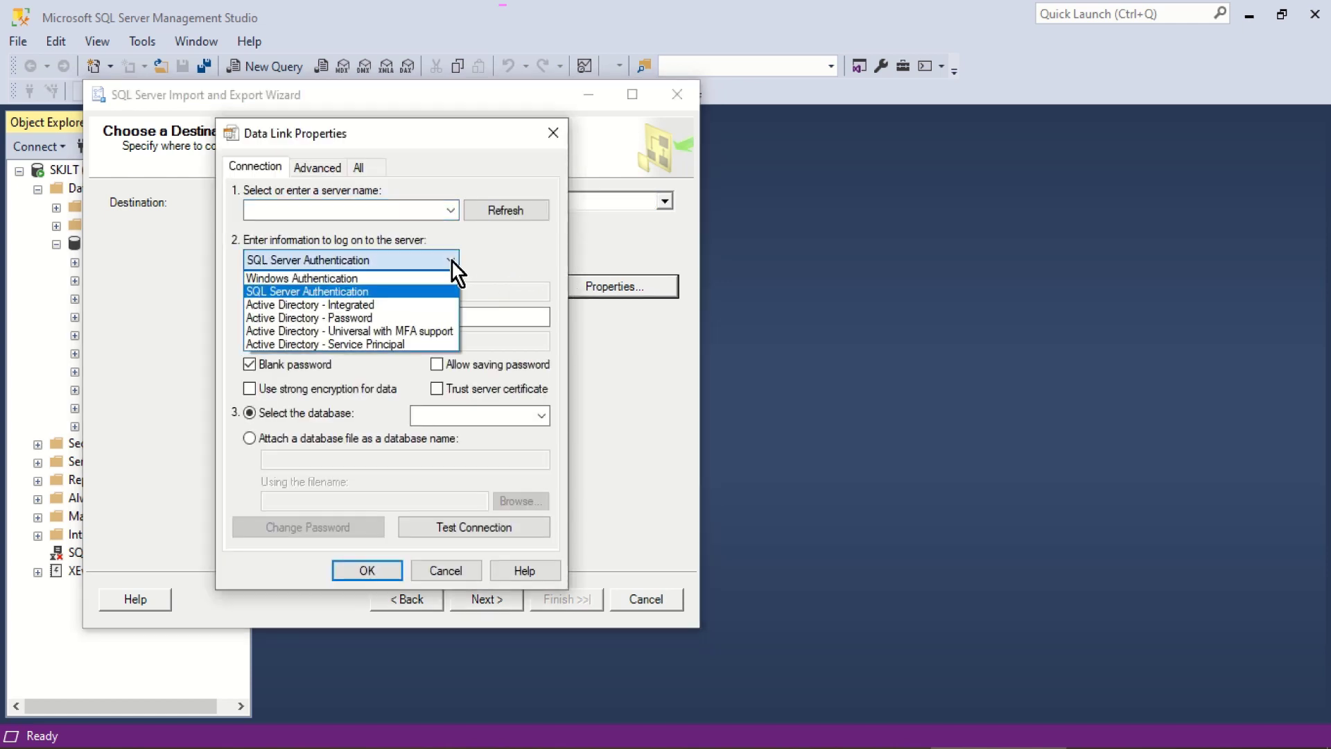
{"action": "left_click", "coordinate": [419, 279]}
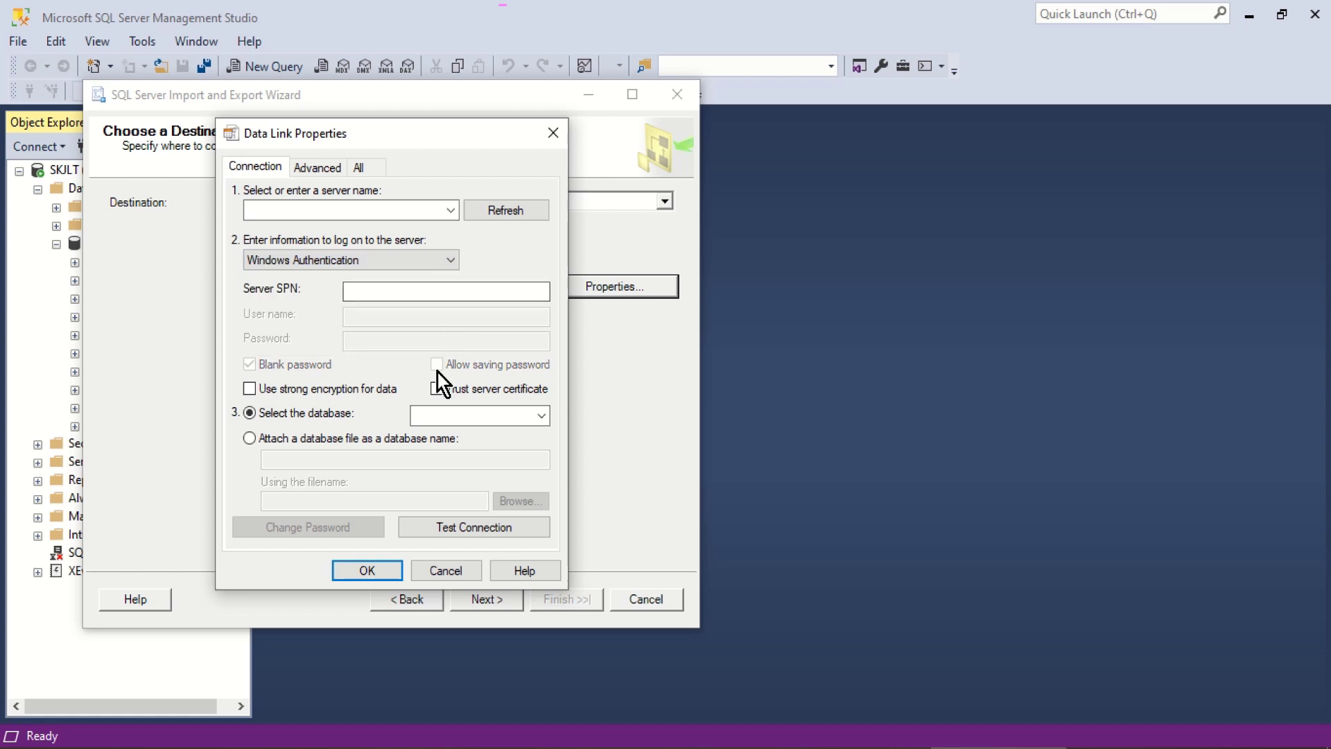
{"action": "left_click", "coordinate": [543, 416]}
{"action": "left_click", "coordinate": [504, 435]}
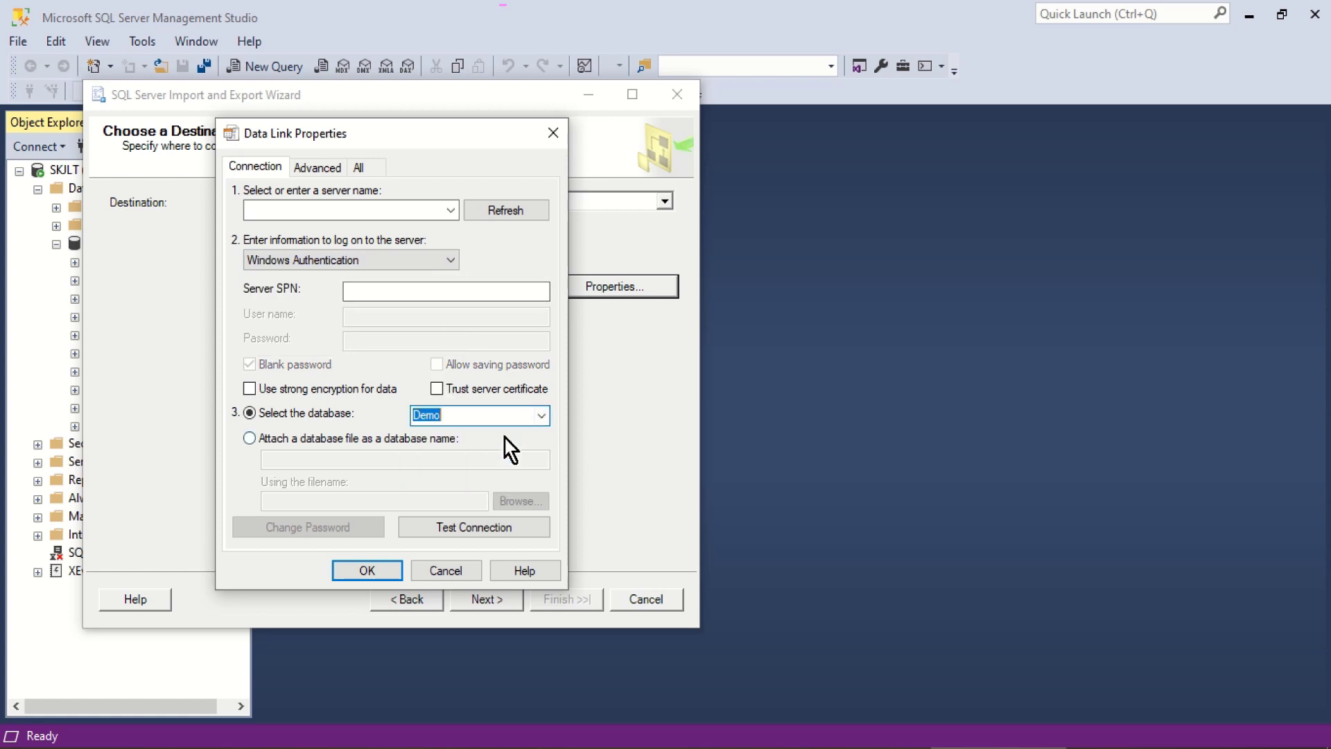
Test the destination connection and accept the data link properties.
{"action": "left_click", "coordinate": [431, 526]}
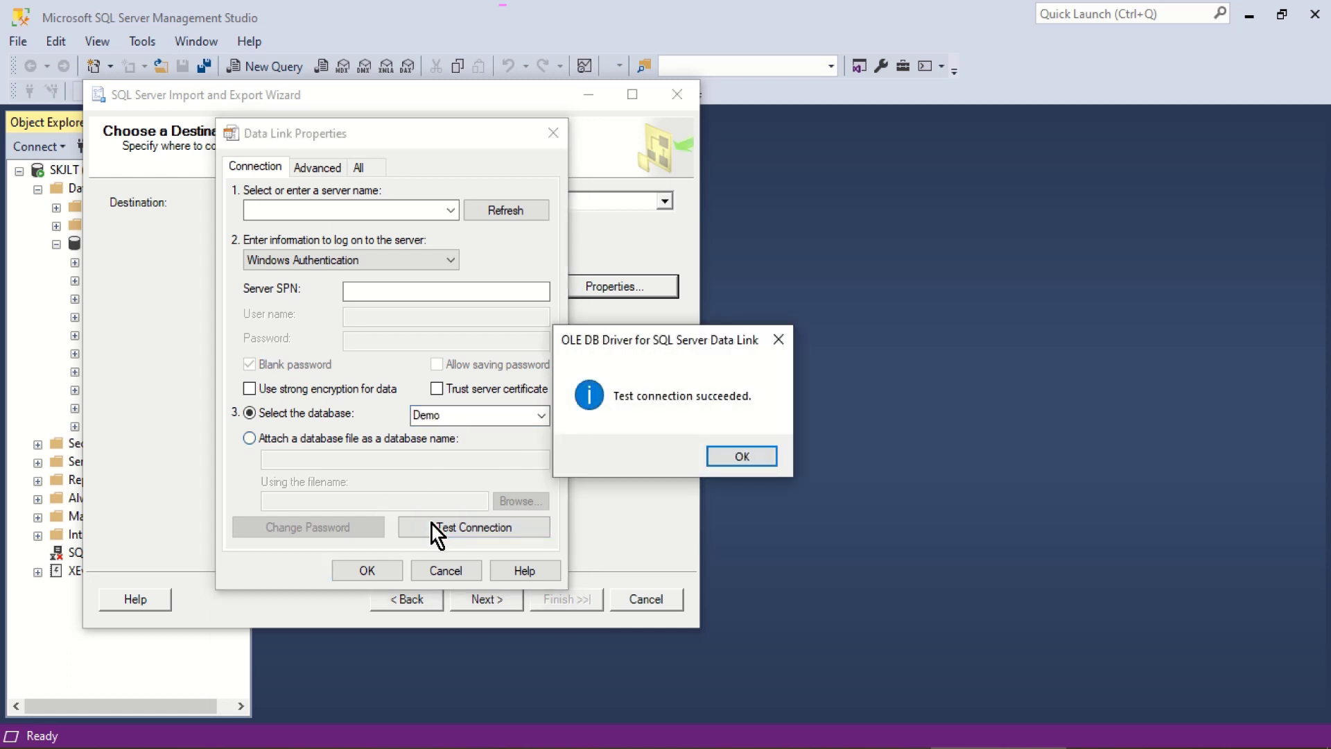
{"action": "left_click", "coordinate": [727, 458]}
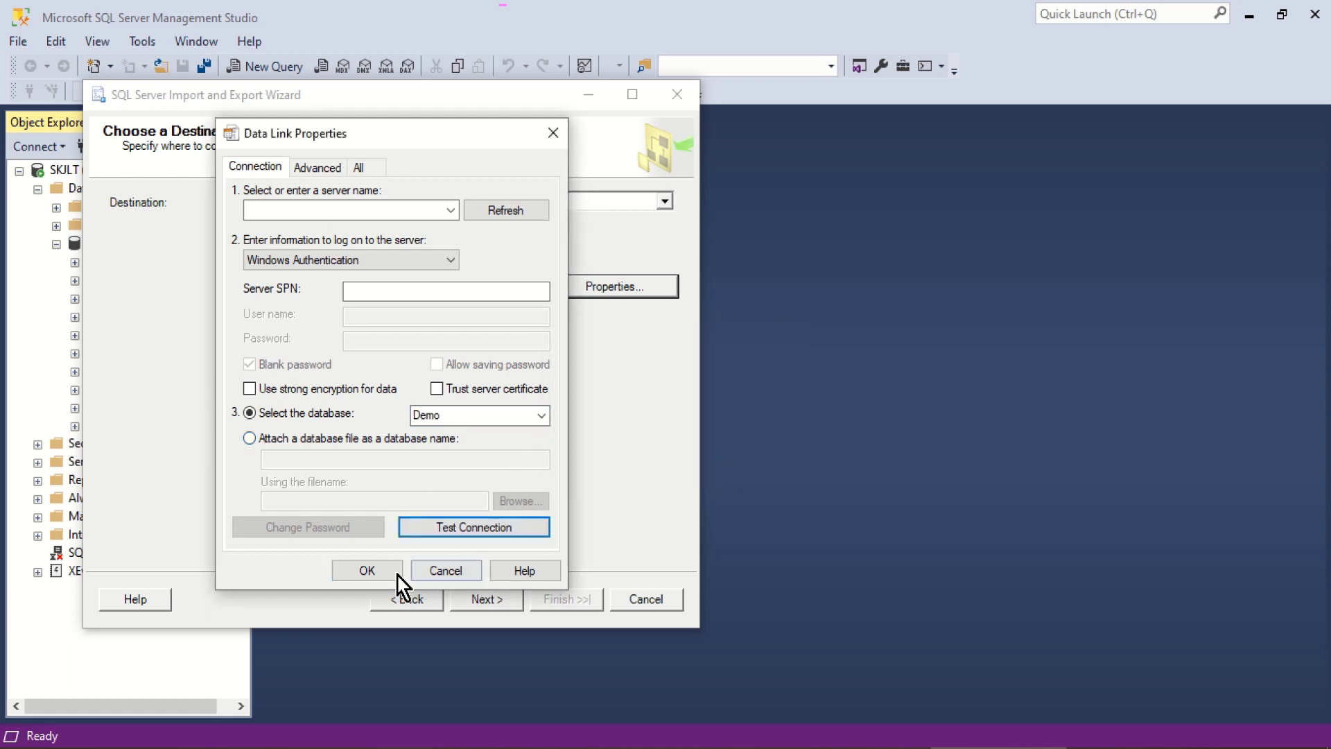
{"action": "left_click", "coordinate": [367, 571]}
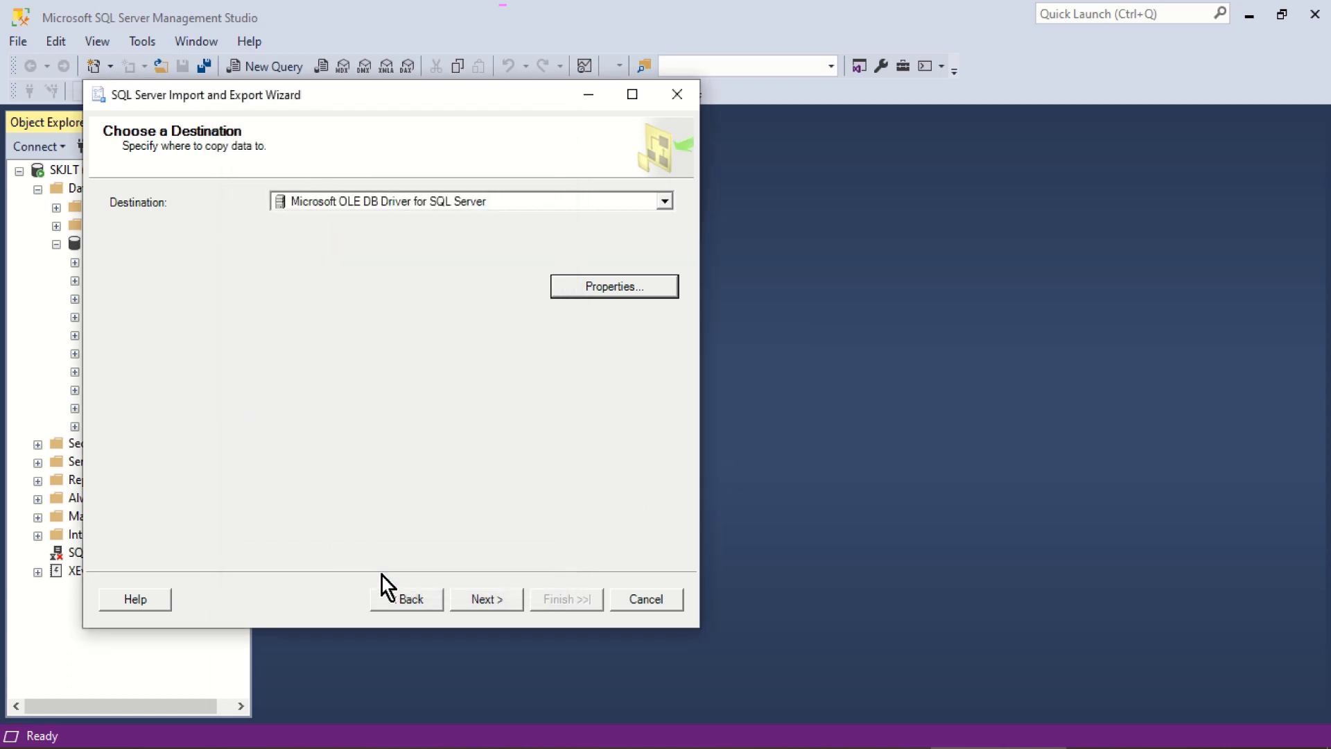
Continue with copying data from tables or views and assign [dbo].[Employees] as the destination for the 'for DB$' sheet.
{"action": "left_click", "coordinate": [485, 590]}
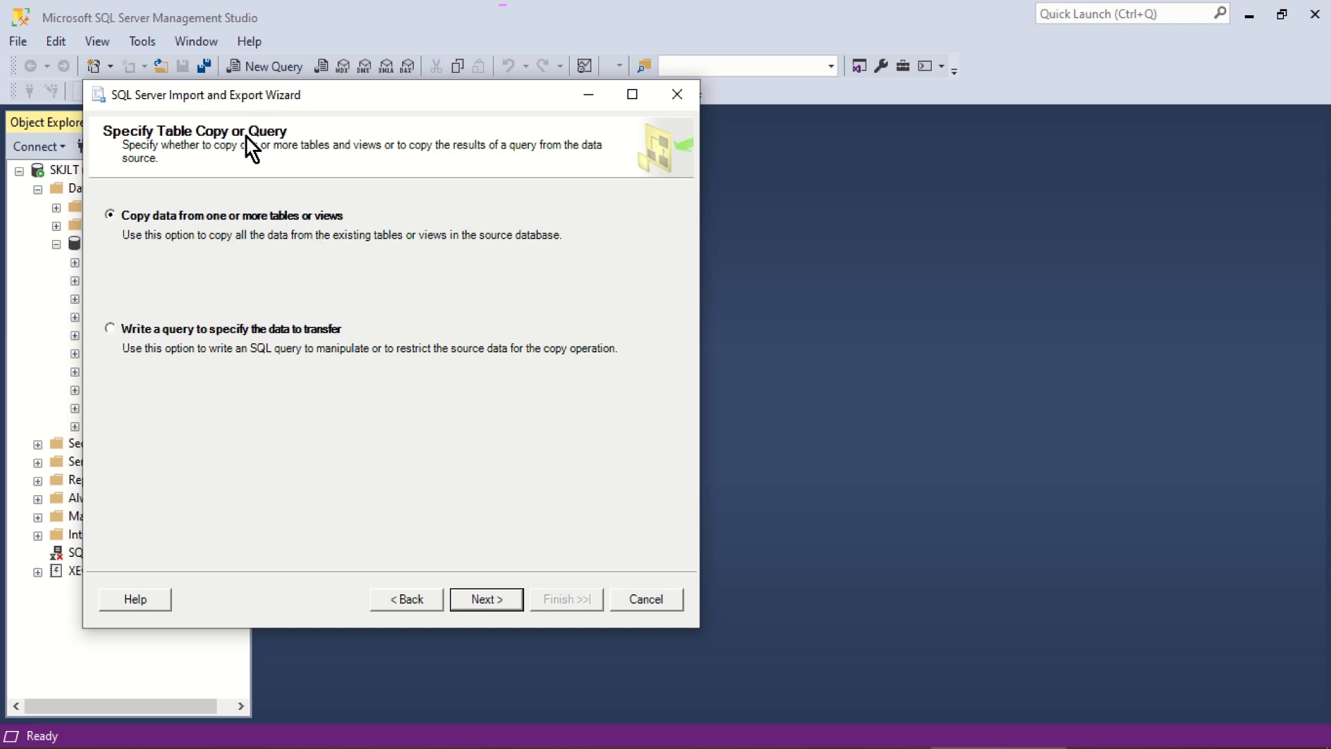
{"action": "left_click", "coordinate": [483, 607]}
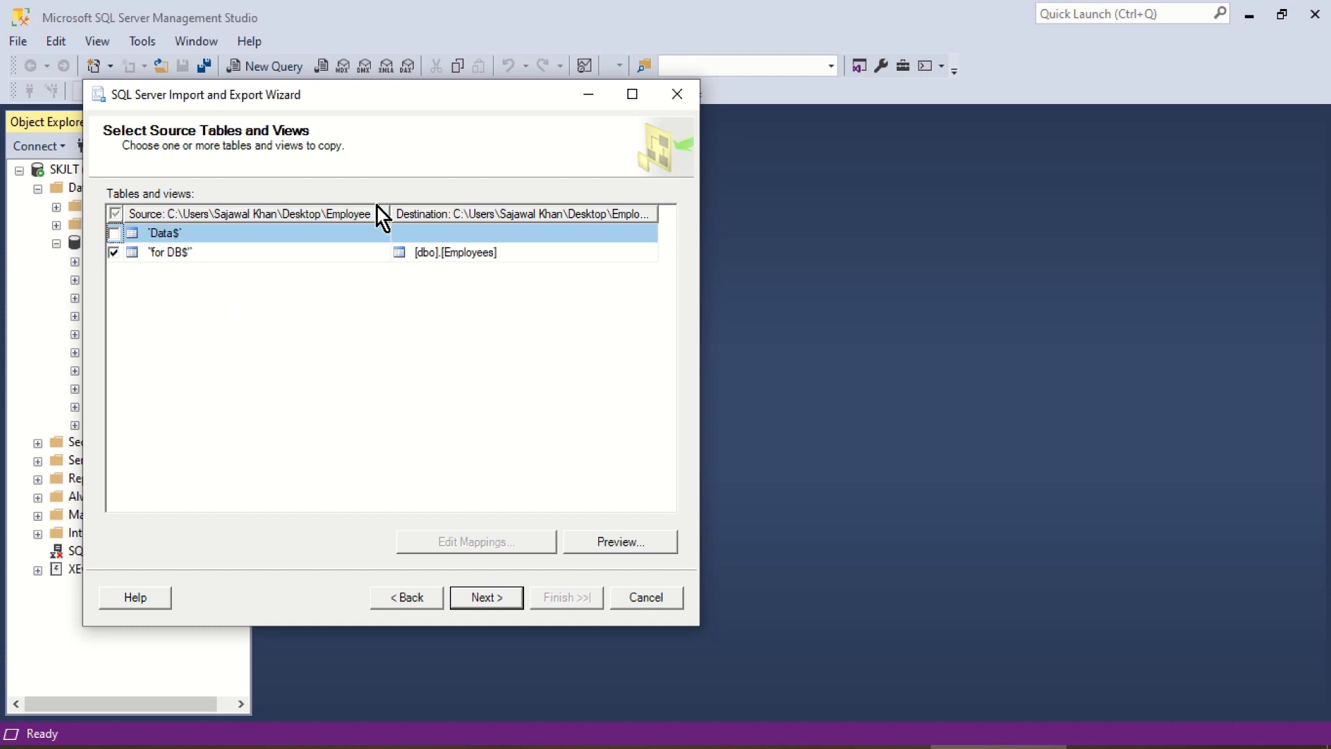
{"action": "left_click", "coordinate": [538, 252]}
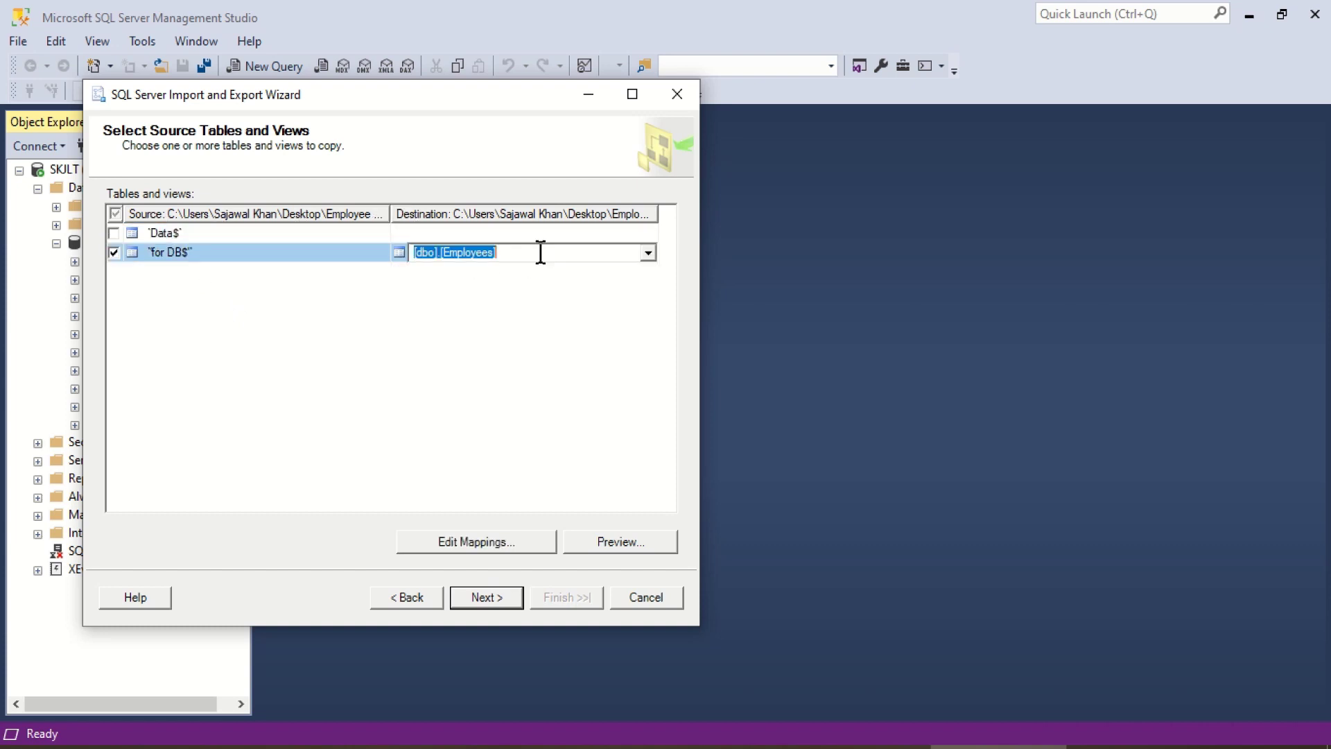
{"action": "left_click", "coordinate": [650, 252]}
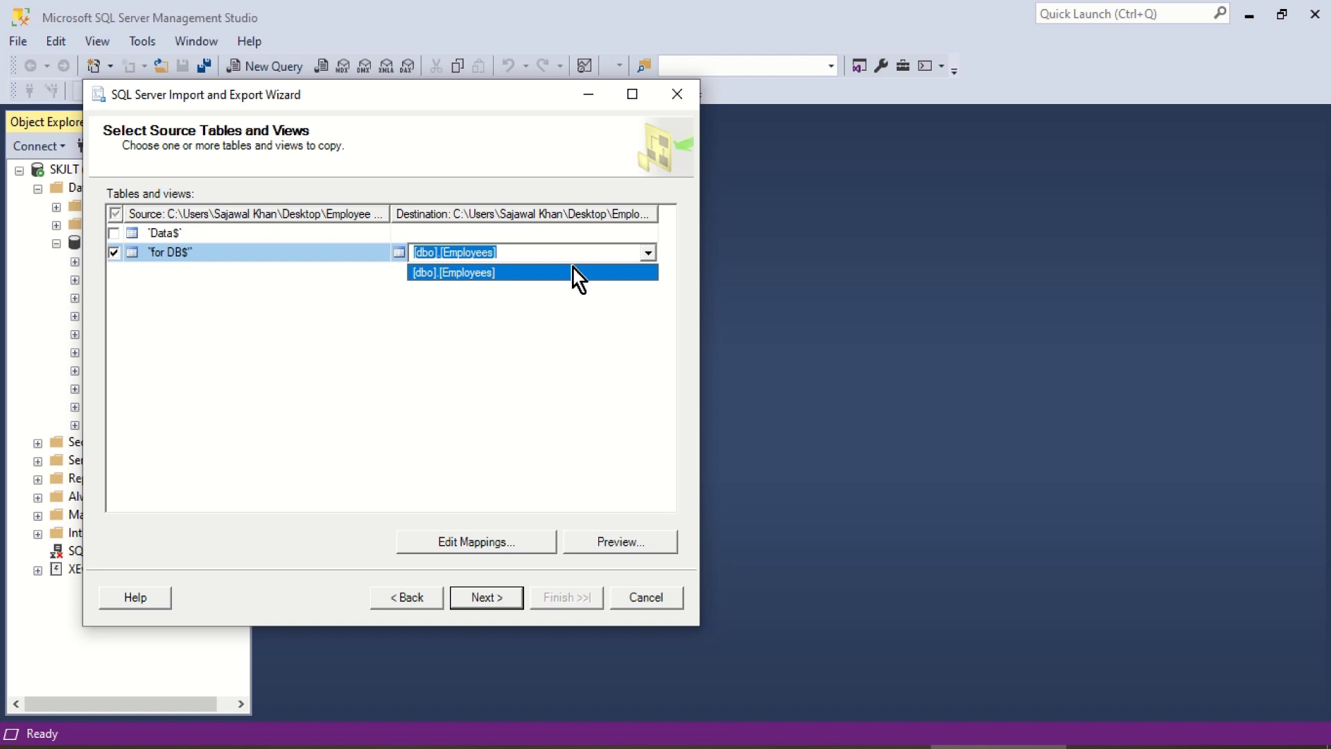
{"action": "left_click", "coordinate": [579, 279]}
Map EEID to EmpID, Full Name to EmpName, Department ID to DeptId, Hire Date to HiredOn and Annual Salary to Salary.
{"action": "left_click", "coordinate": [511, 543]}
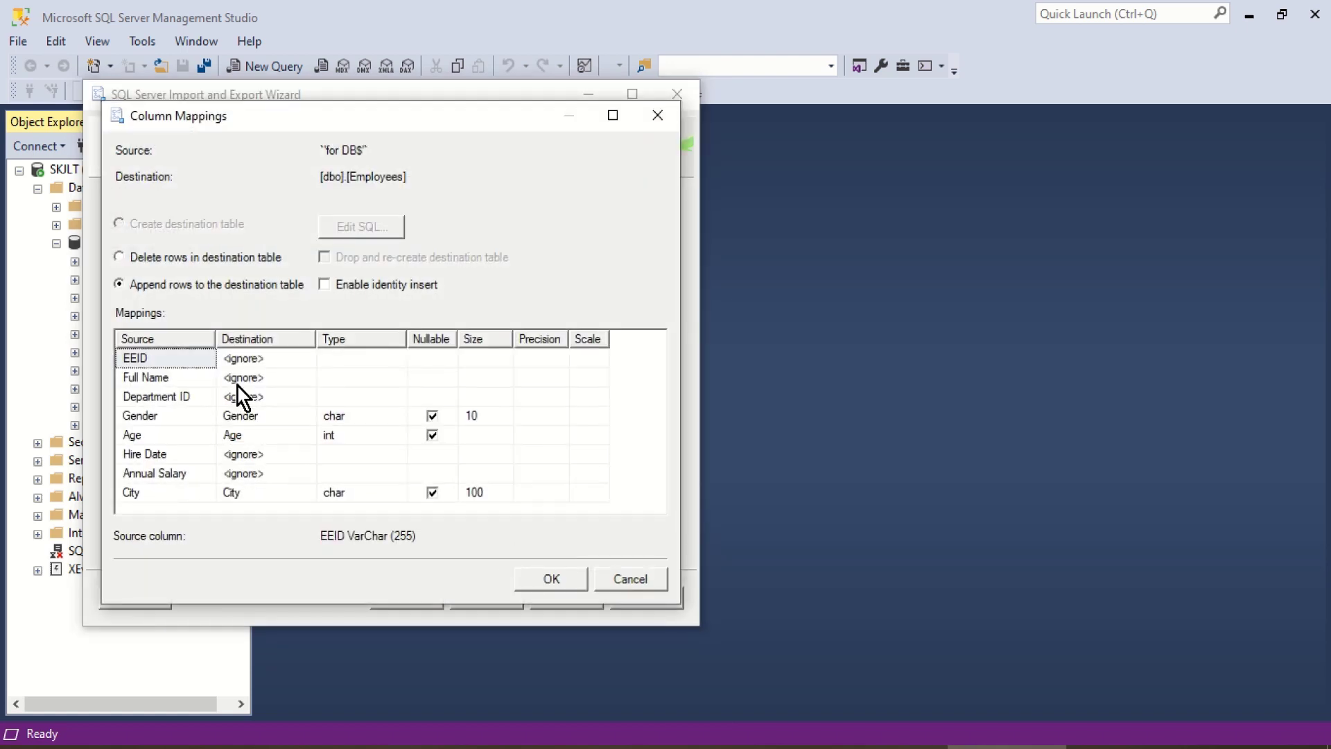
{"action": "left_click", "coordinate": [291, 359]}
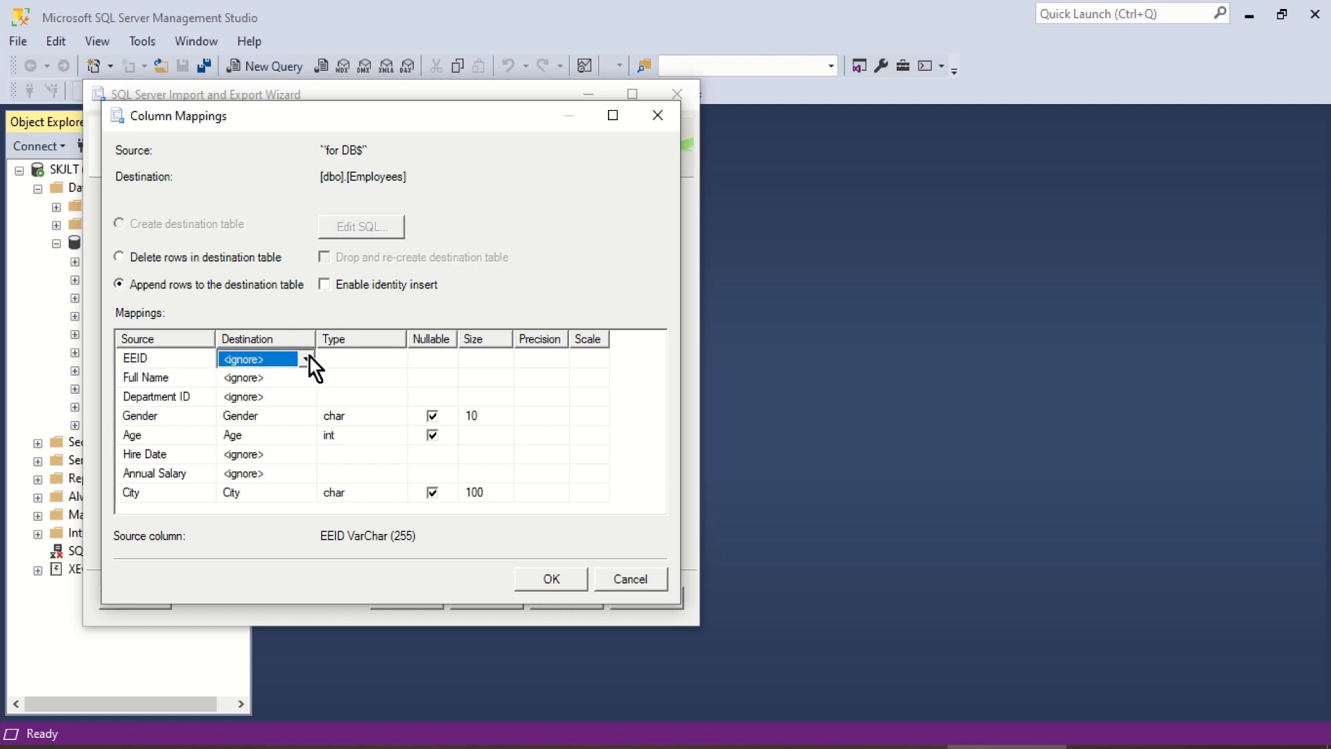
{"action": "left_click", "coordinate": [306, 359]}
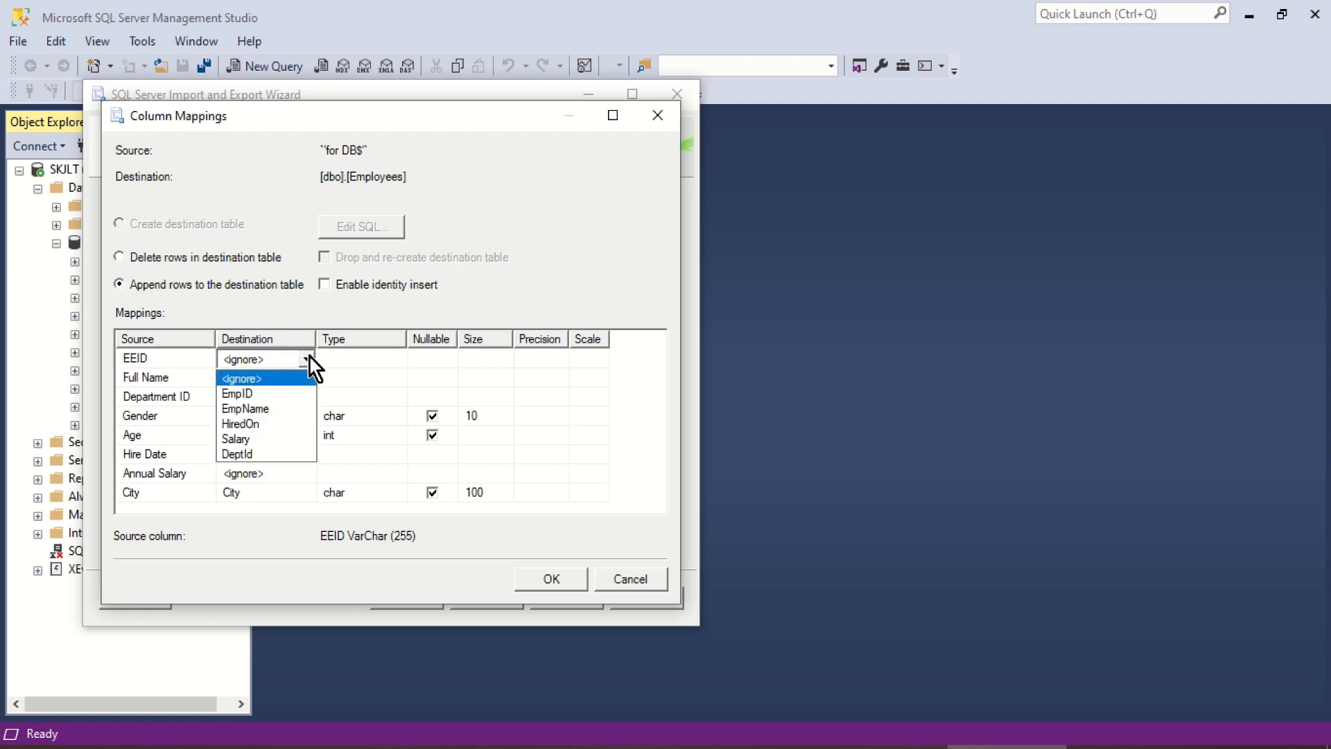
{"action": "left_click", "coordinate": [273, 392]}
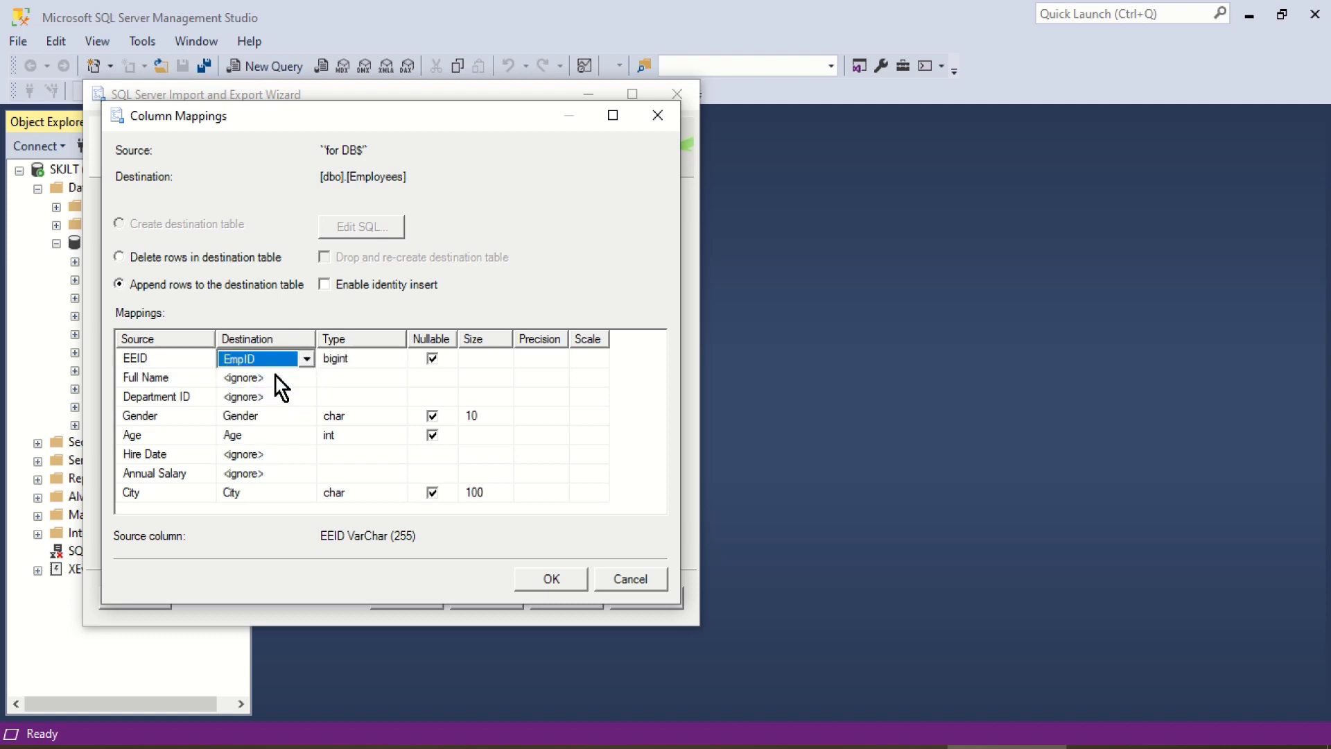
{"action": "left_click", "coordinate": [273, 378]}
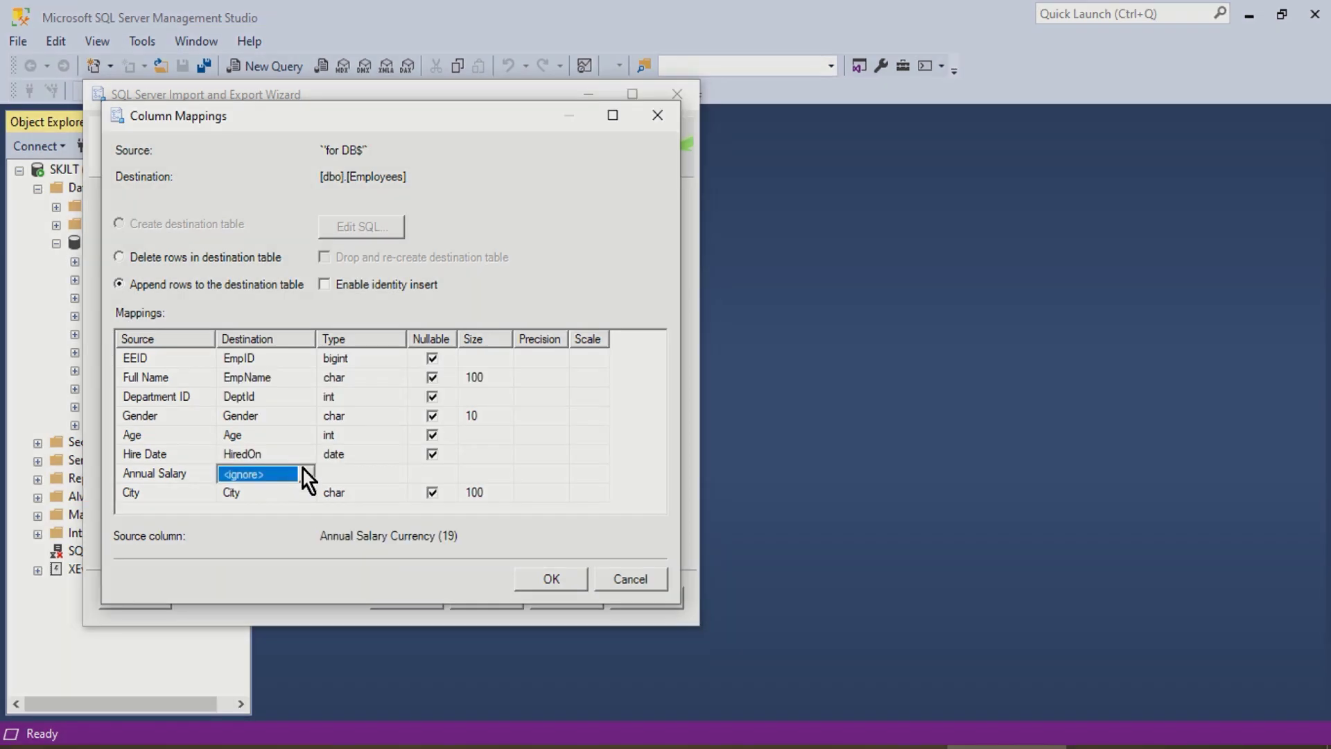
{"action": "left_click", "coordinate": [306, 474]}
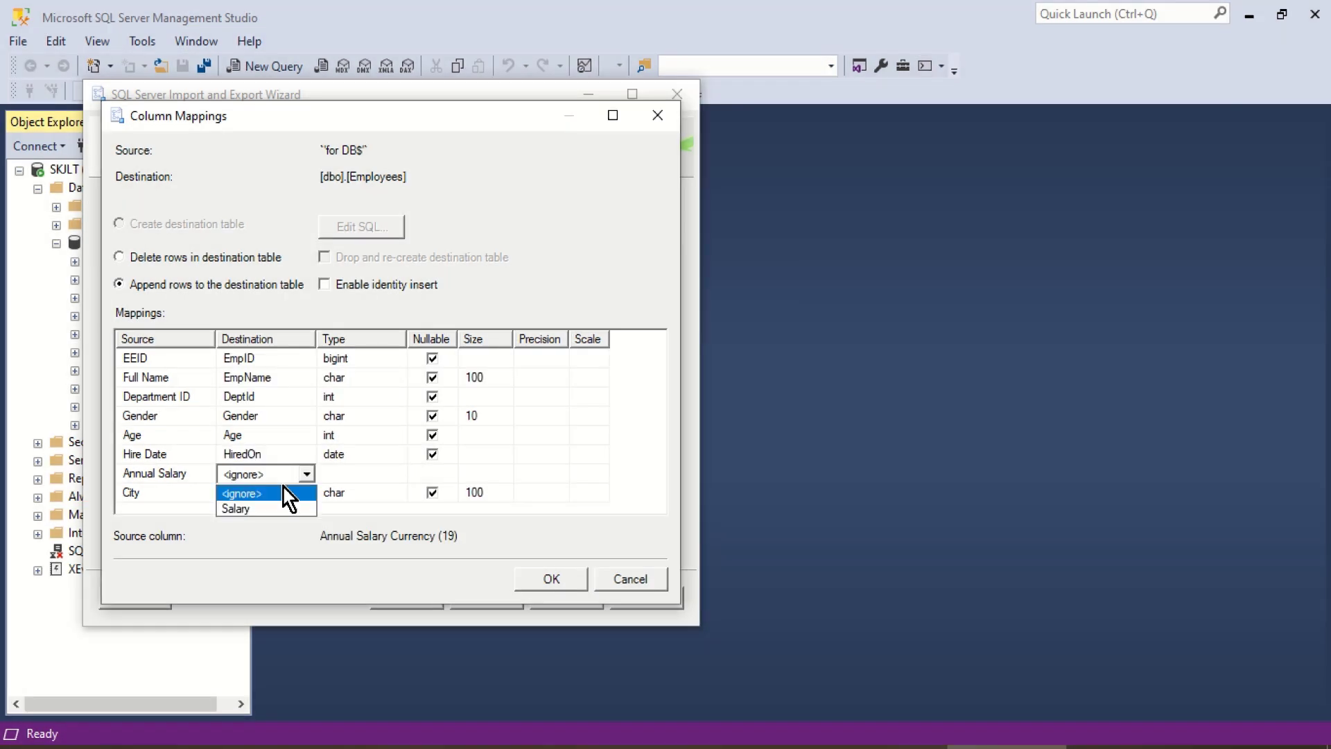
{"action": "left_click", "coordinate": [268, 506]}
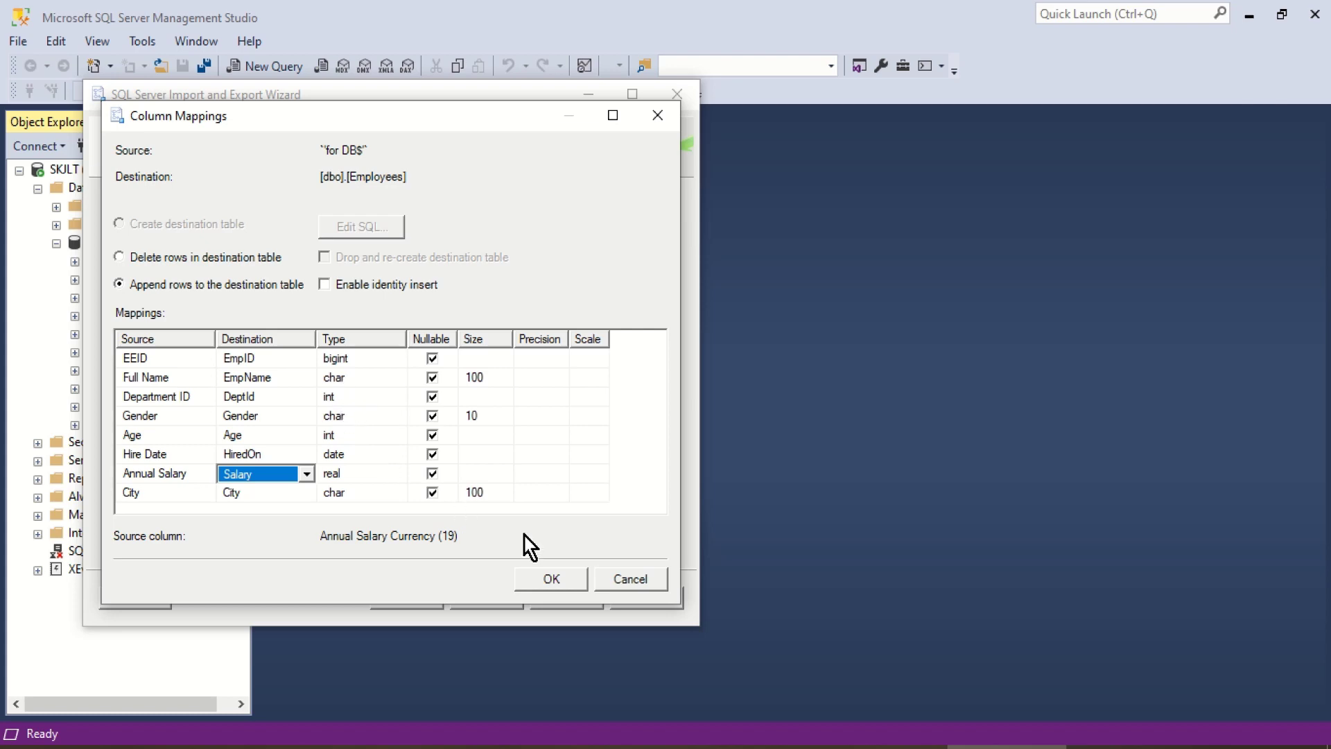
{"action": "left_click", "coordinate": [556, 578]}
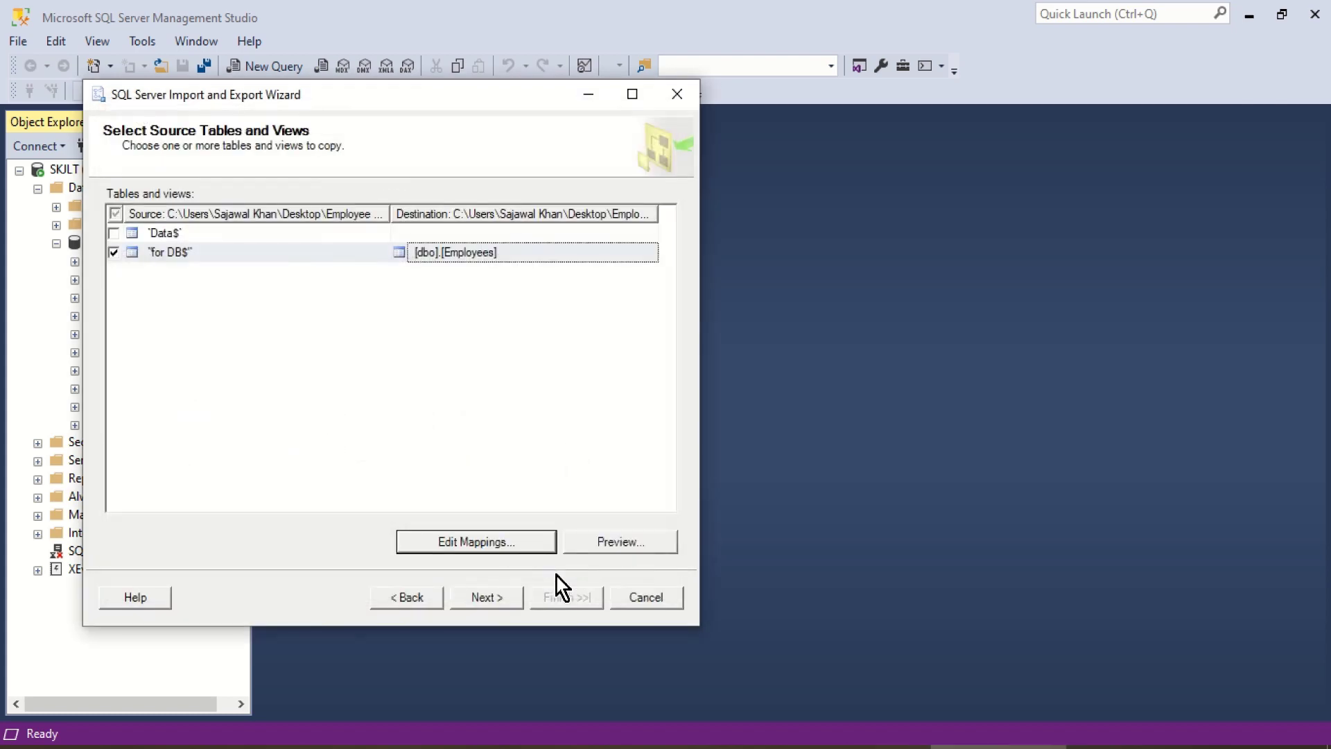
Review the data type mapping for the [dbo].[Employees] destination and try to run the import immediately.
{"action": "left_click", "coordinate": [494, 599]}
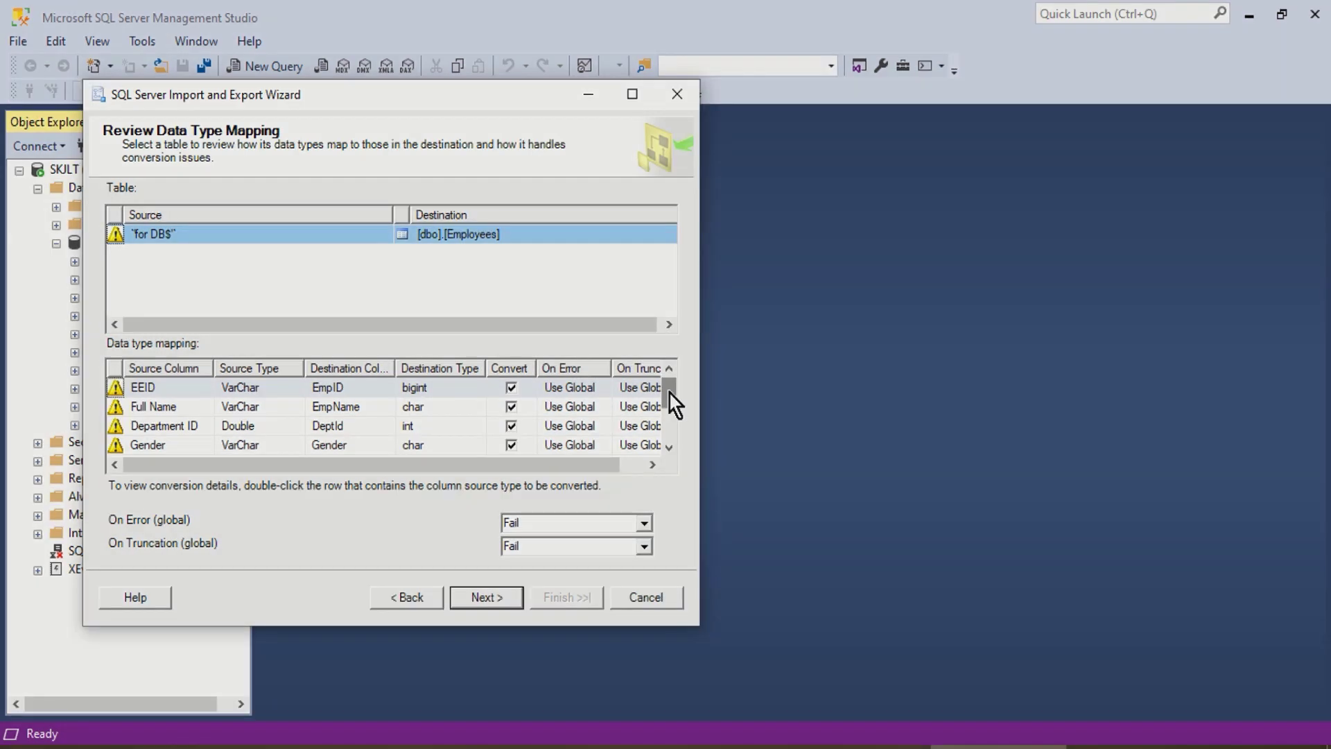
{"action": "left_click_drag", "start_coordinate": [668, 394], "coordinate": [669, 414]}
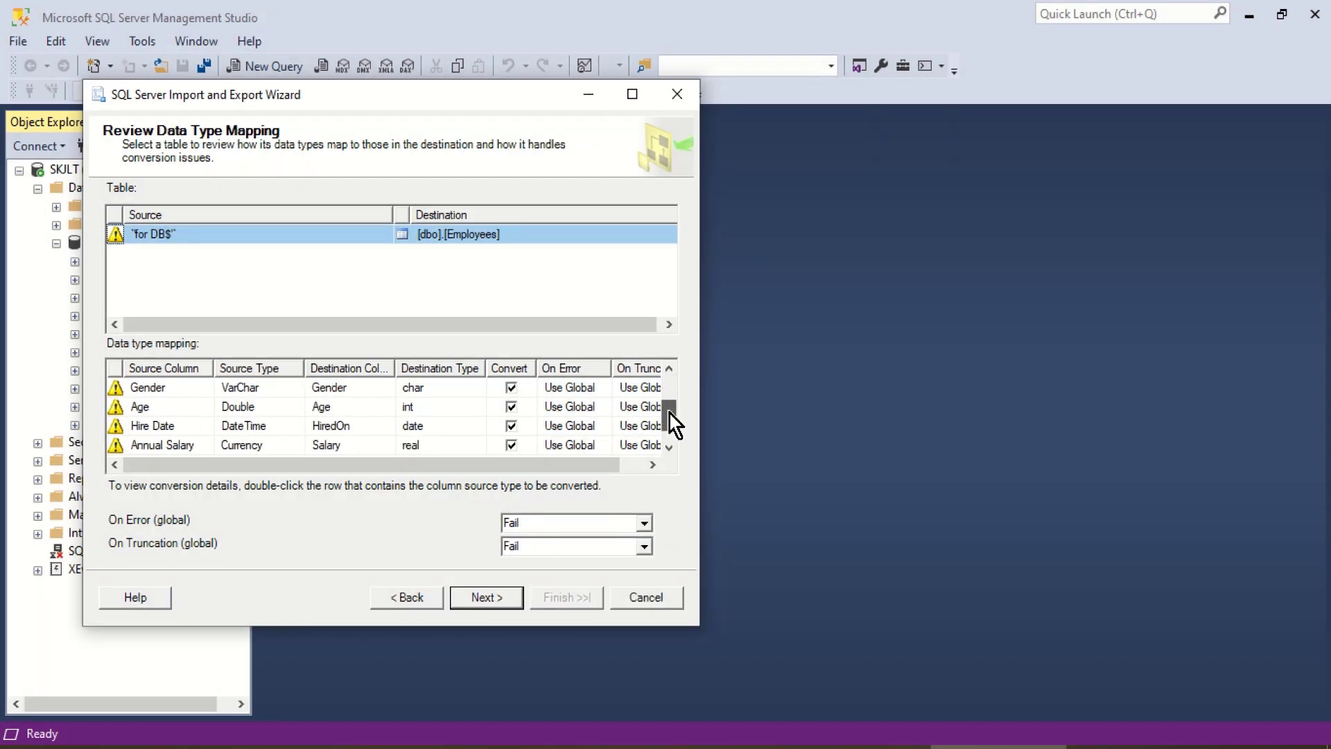
{"action": "left_click", "coordinate": [499, 604]}
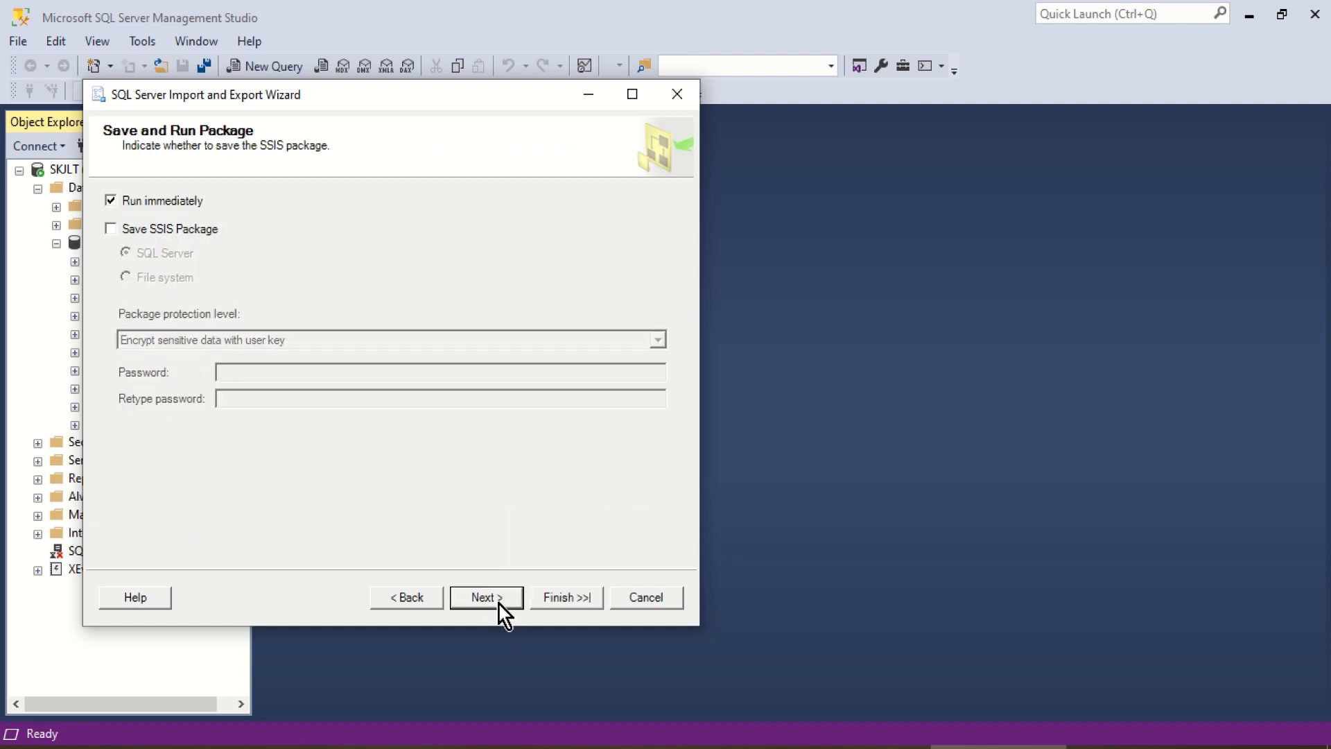
{"action": "left_click", "coordinate": [499, 604]}
{"action": "left_click", "coordinate": [544, 602]}
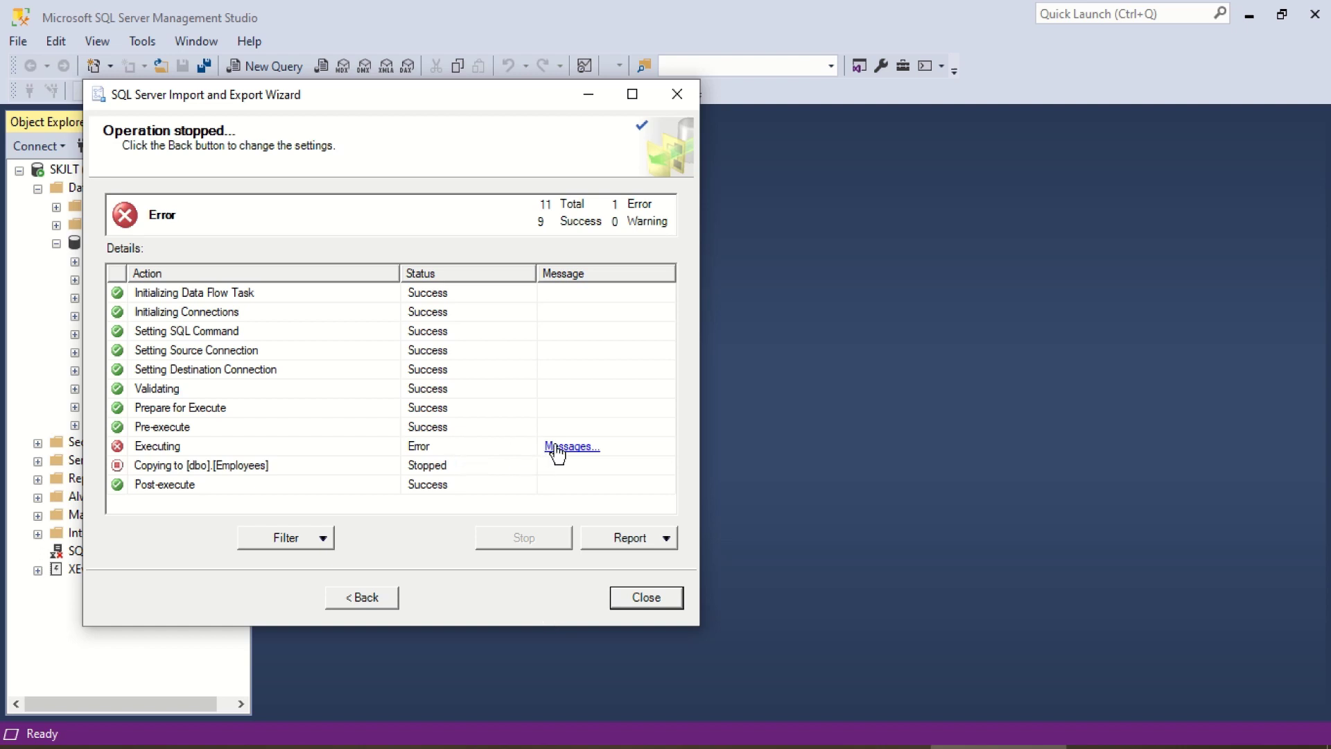
Read the error messages of the Executing action, close the report and exit the import wizard.
{"action": "left_click", "coordinate": [555, 447]}
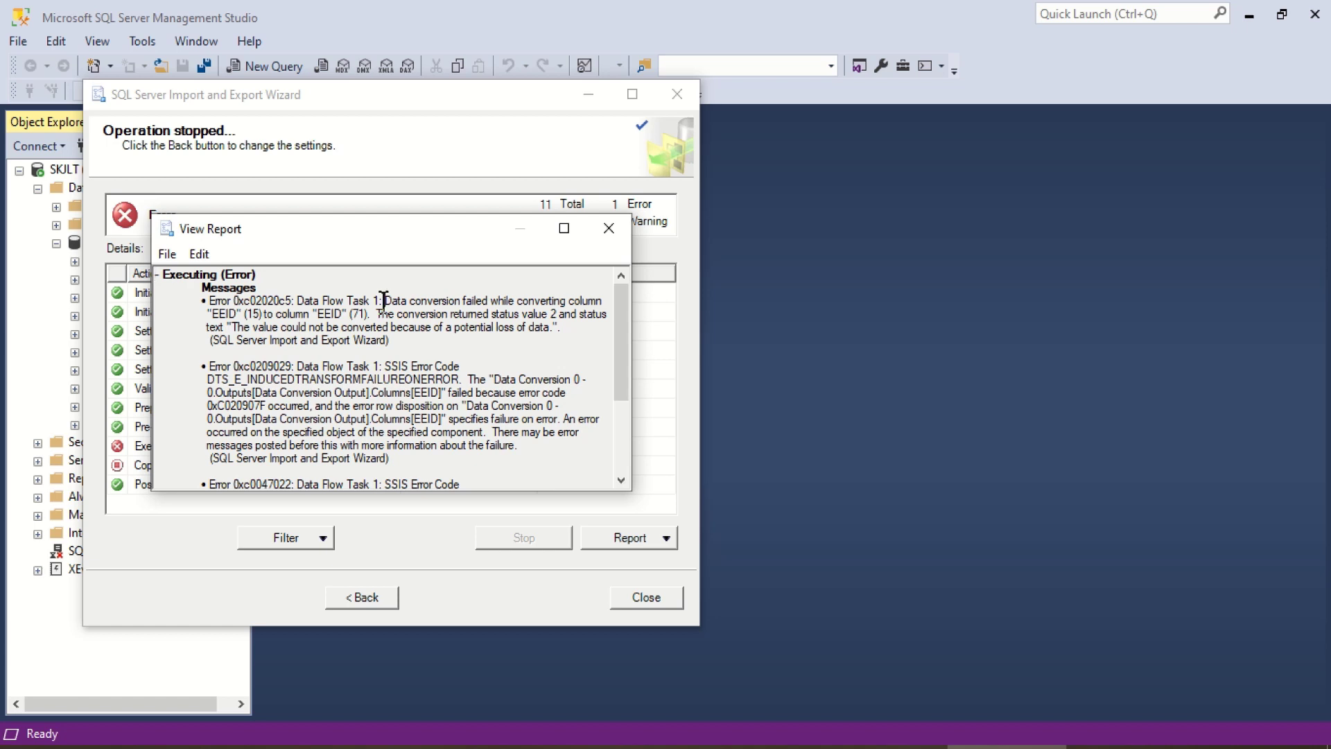
{"action": "left_click_drag", "start_coordinate": [384, 300], "coordinate": [489, 301]}
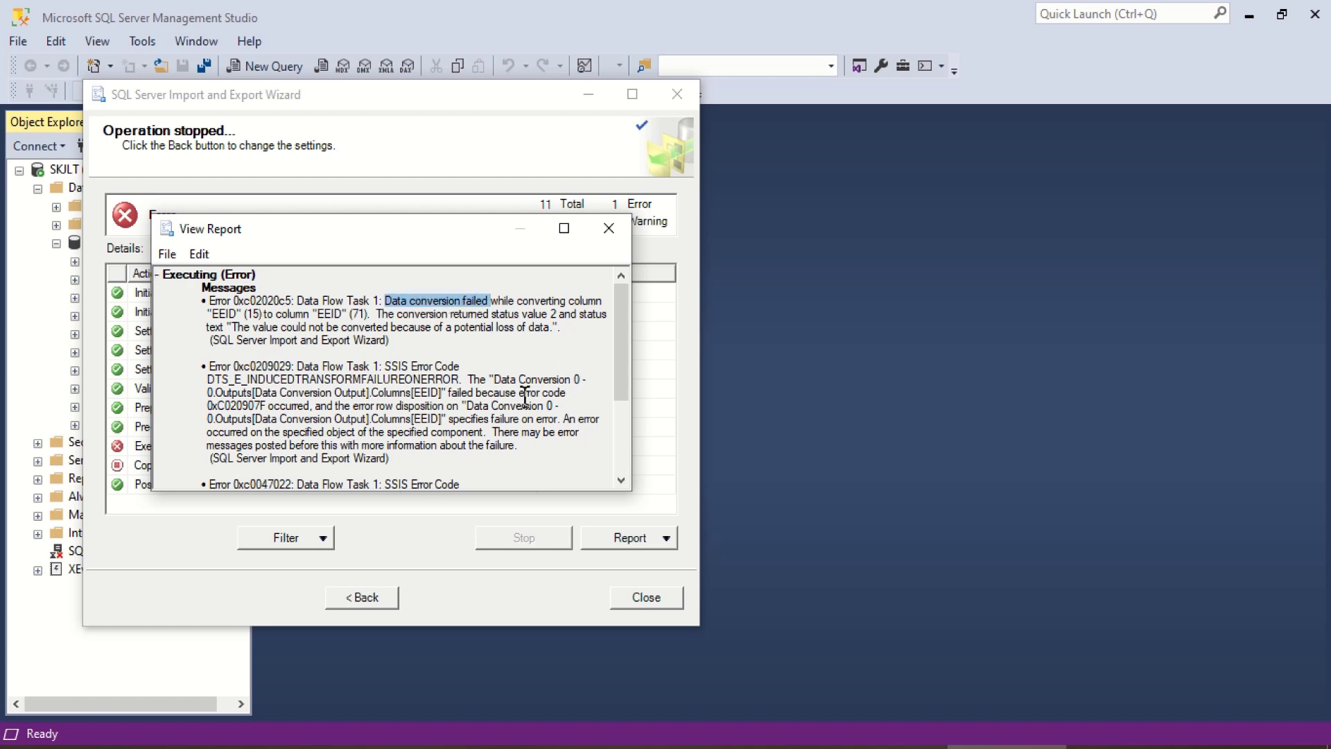
{"action": "left_click", "coordinate": [610, 229]}
{"action": "left_click", "coordinate": [638, 600]}
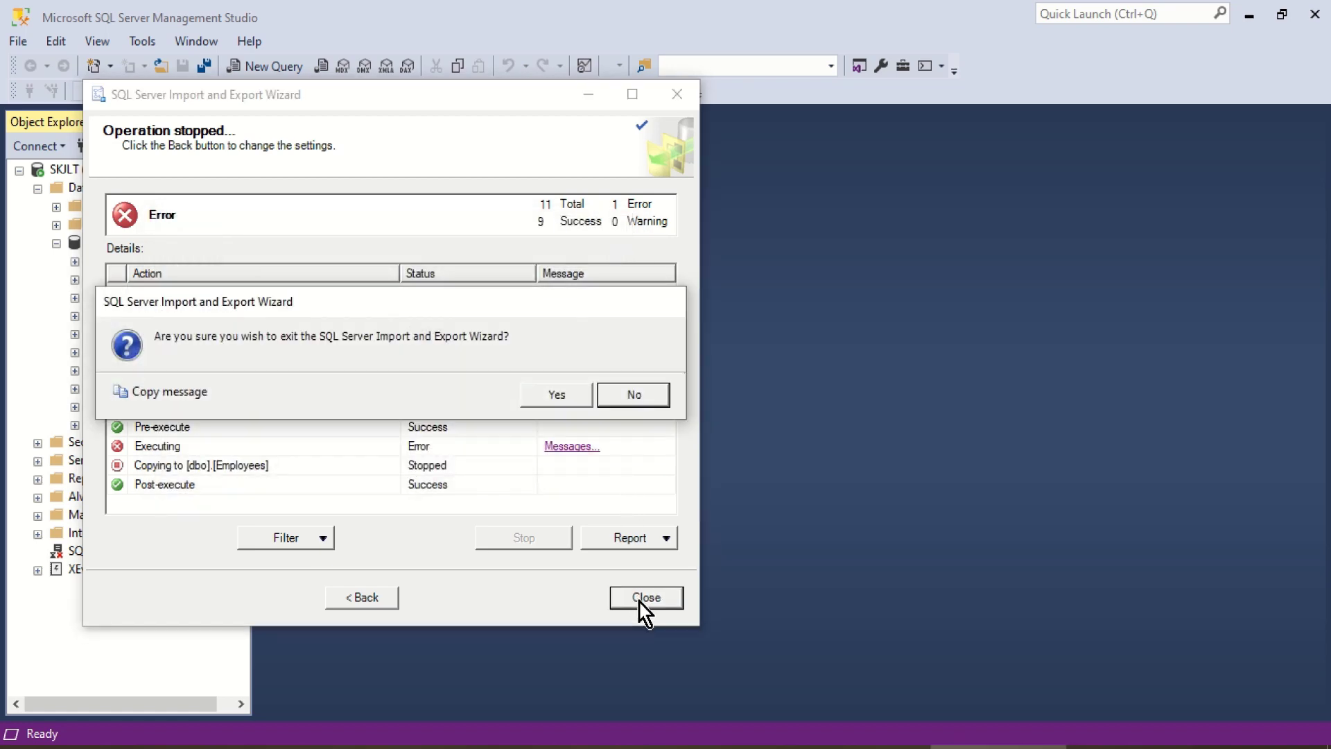
{"action": "left_click", "coordinate": [554, 396]}
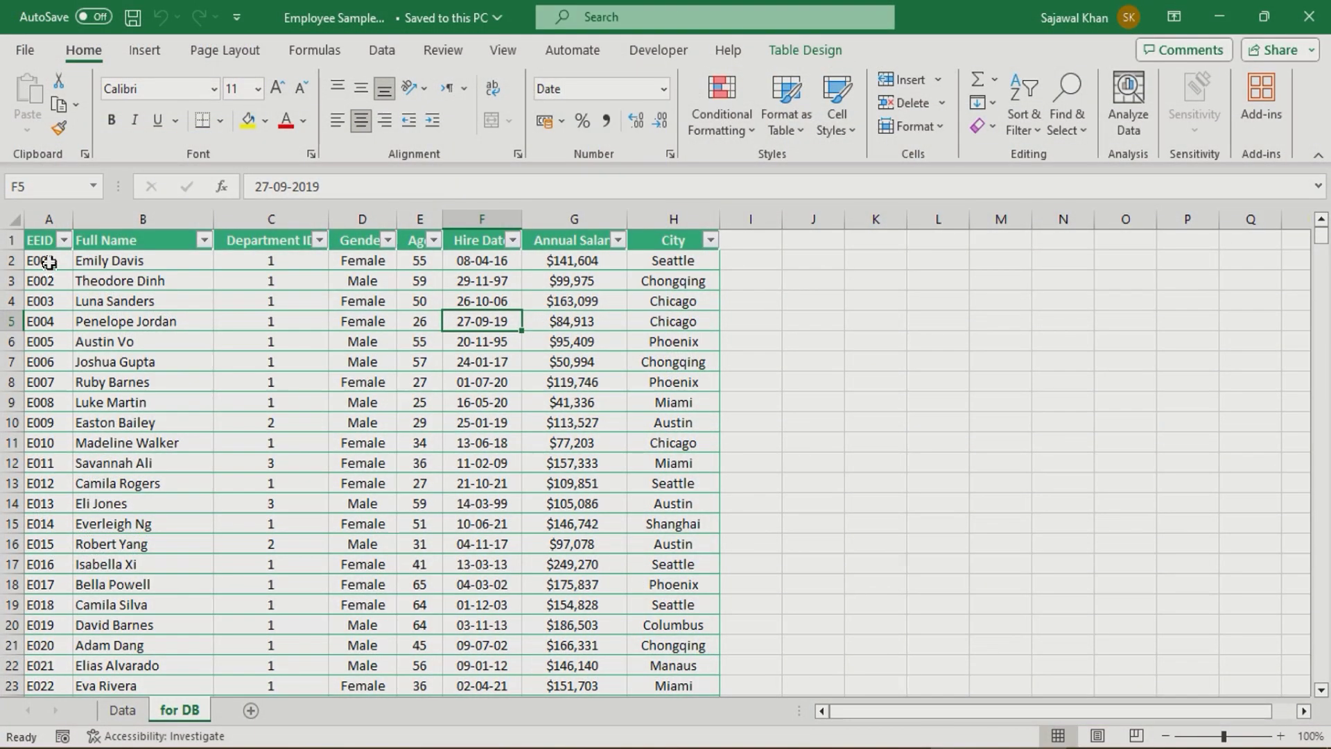
Switch to the Excel workbook and replace the EEID codes on the 'for DB' sheet with a number series starting 1, 2 down the column.
{"action": "left_click", "coordinate": [42, 259]}
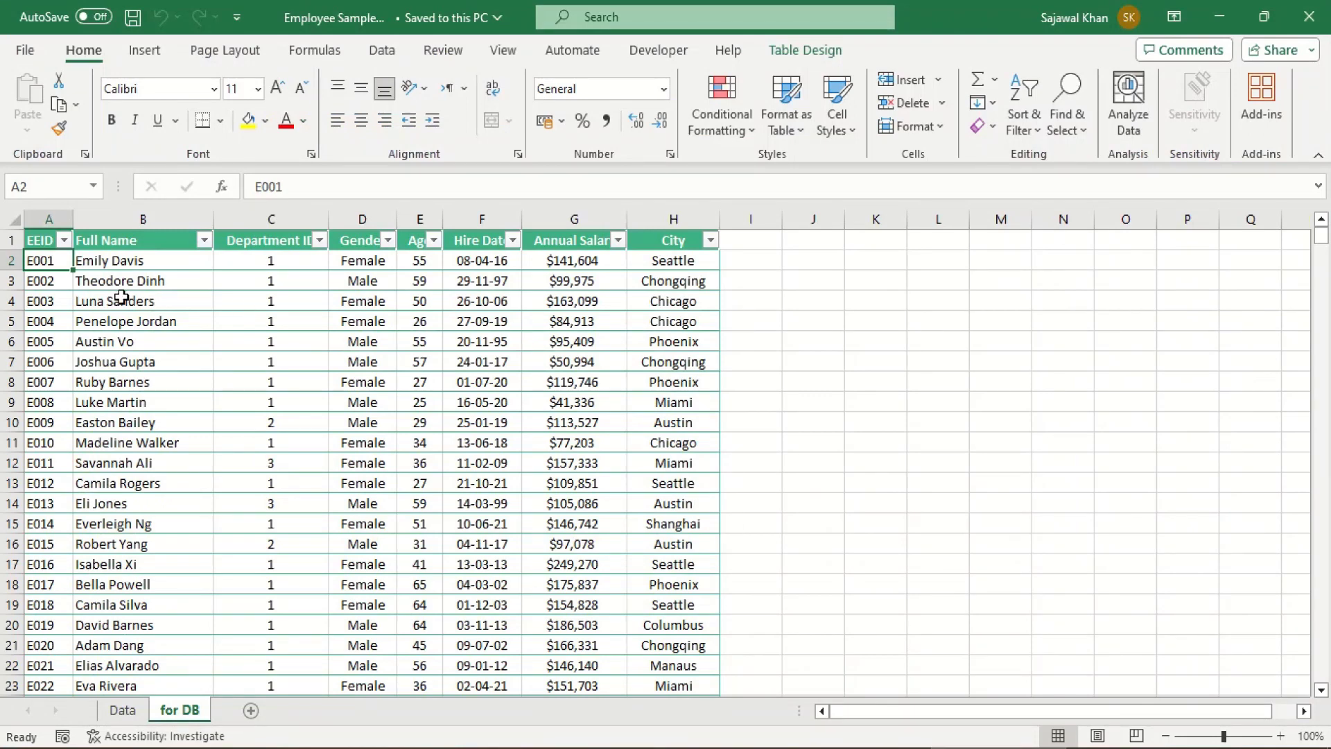
{"action": "type", "text": "1"}
{"action": "key", "text": "Return"}
{"action": "type", "text": "2"}
{"action": "key", "text": "Return"}
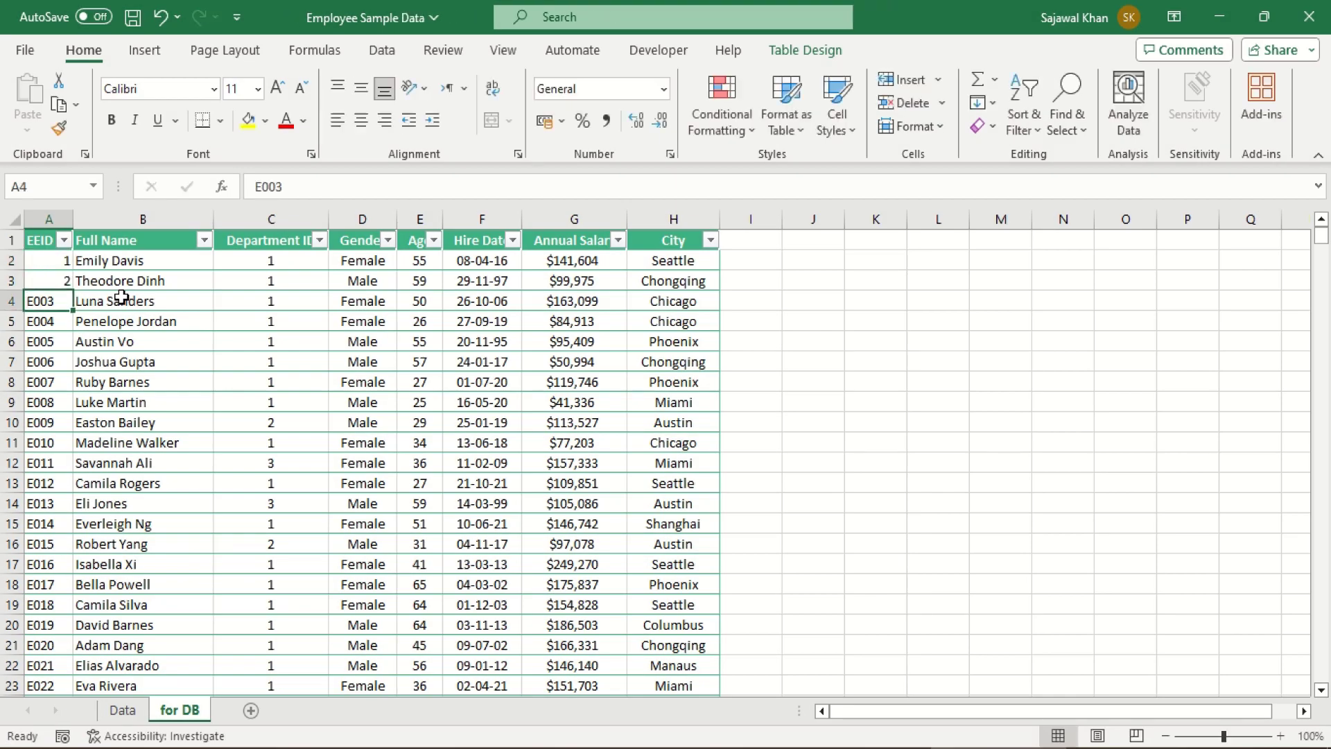
{"action": "key", "text": "Up"}
{"action": "key", "text": "Up"}
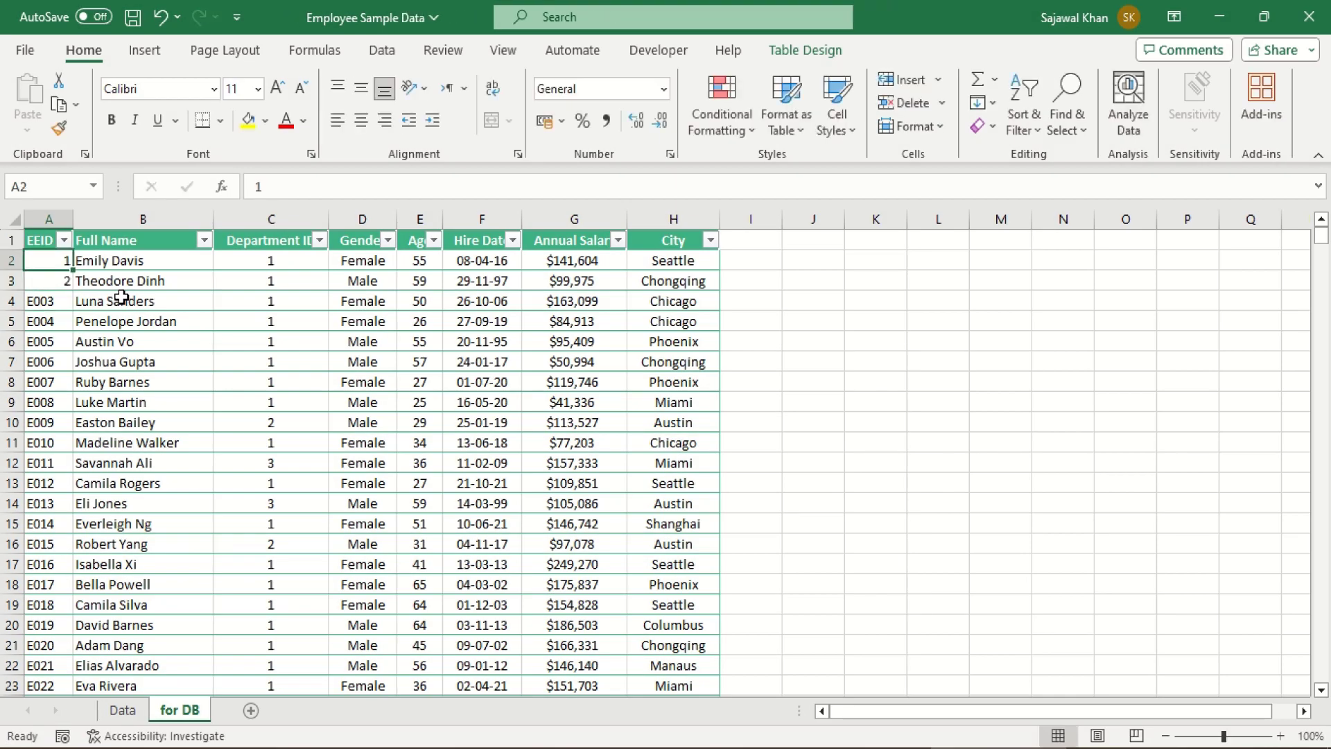
{"action": "left_click_drag", "start_coordinate": [66, 264], "coordinate": [69, 287]}
{"action": "double_click", "coordinate": [74, 292]}
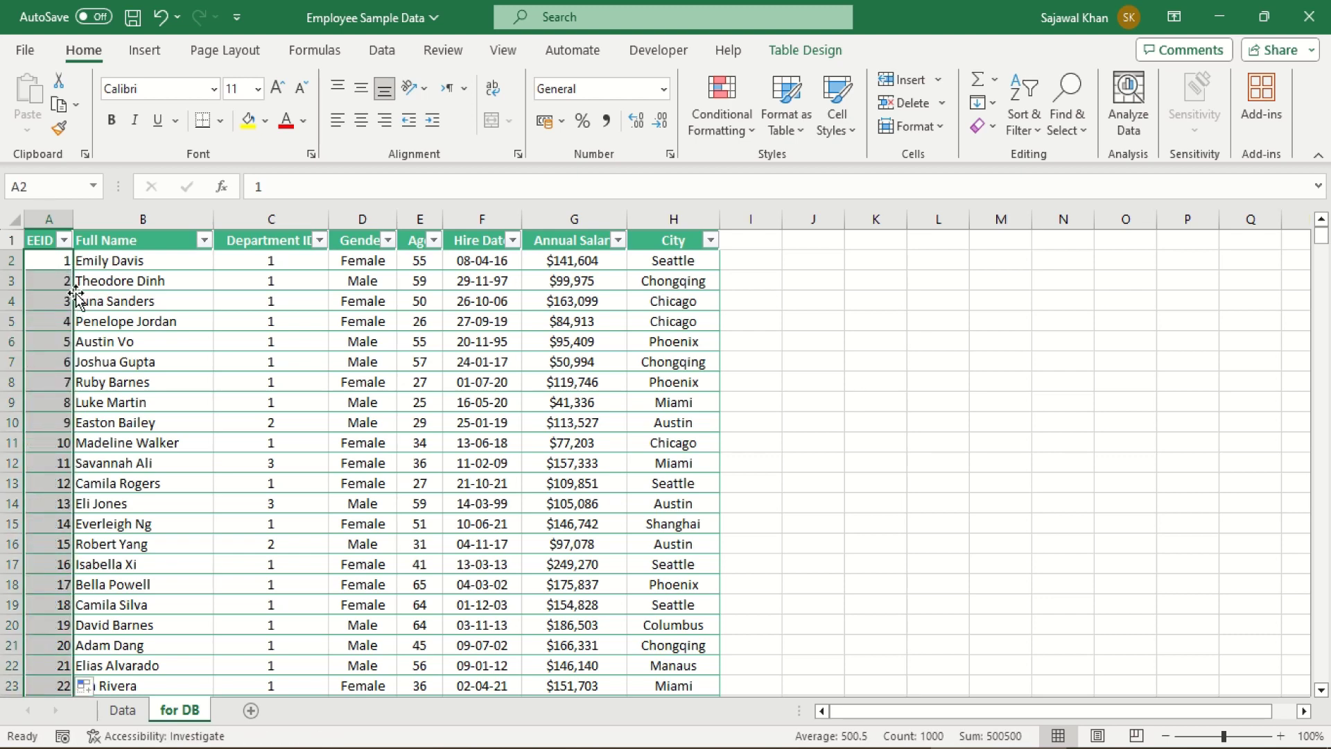
Apply the Number format to all EEID values in the table.
{"action": "left_click", "coordinate": [68, 263]}
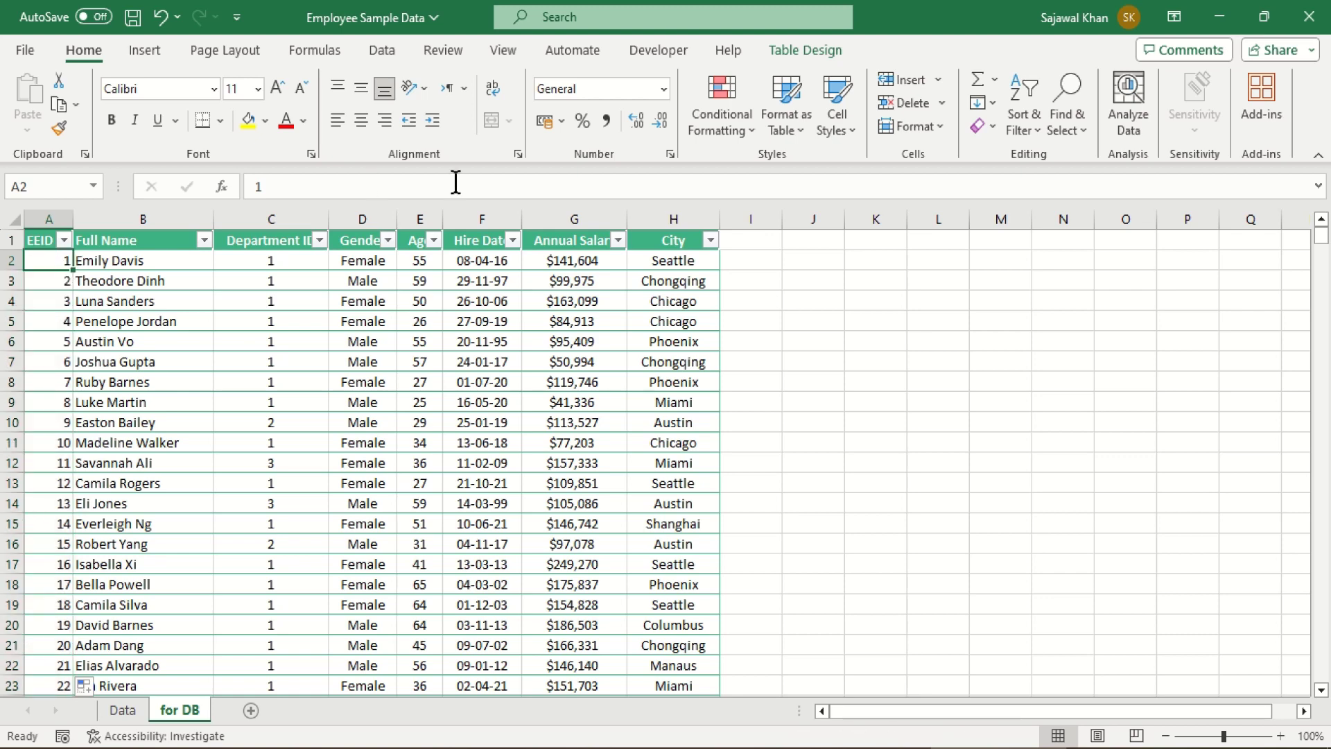
{"action": "key", "text": "ctrl+shift+Down"}
{"action": "left_click", "coordinate": [664, 89]}
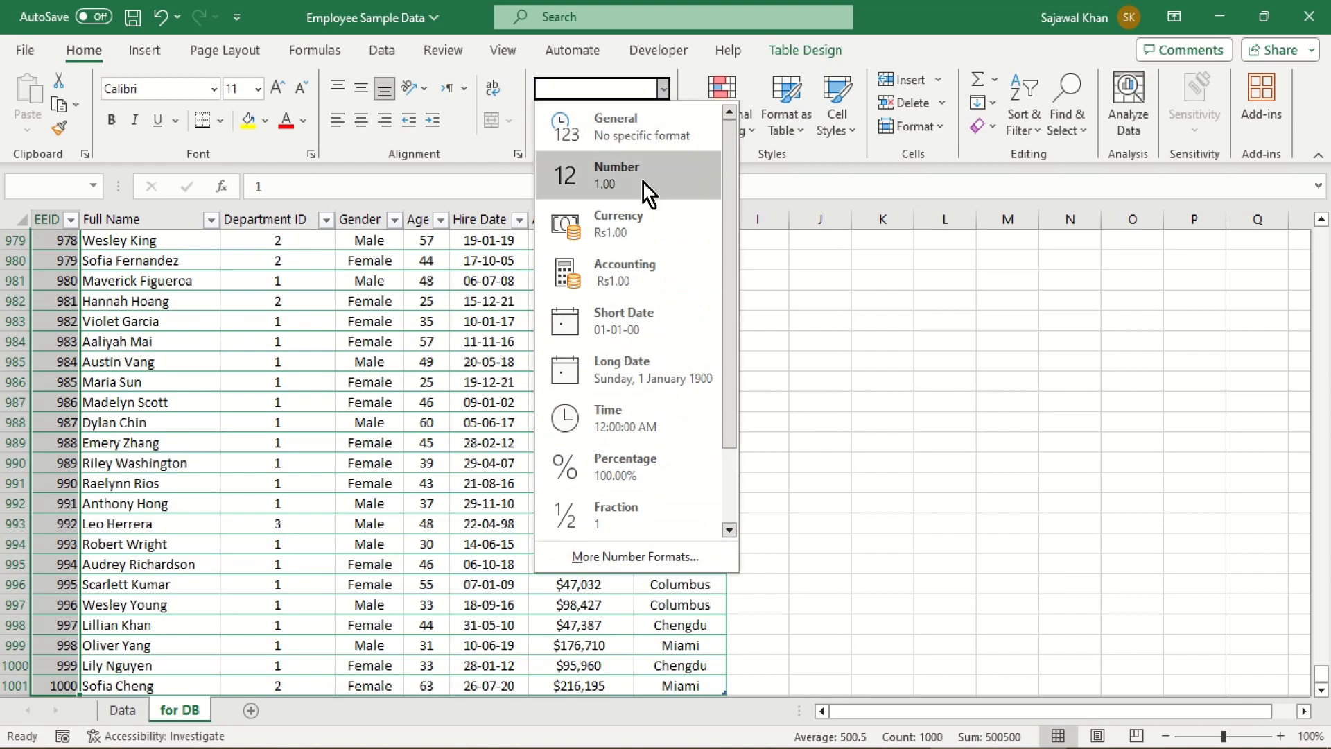
{"action": "left_click", "coordinate": [643, 183]}
Switch to SQL Server Management Studio and check the DeptId column's data type in the Employees table design.
{"action": "key", "text": "alt+Tab"}
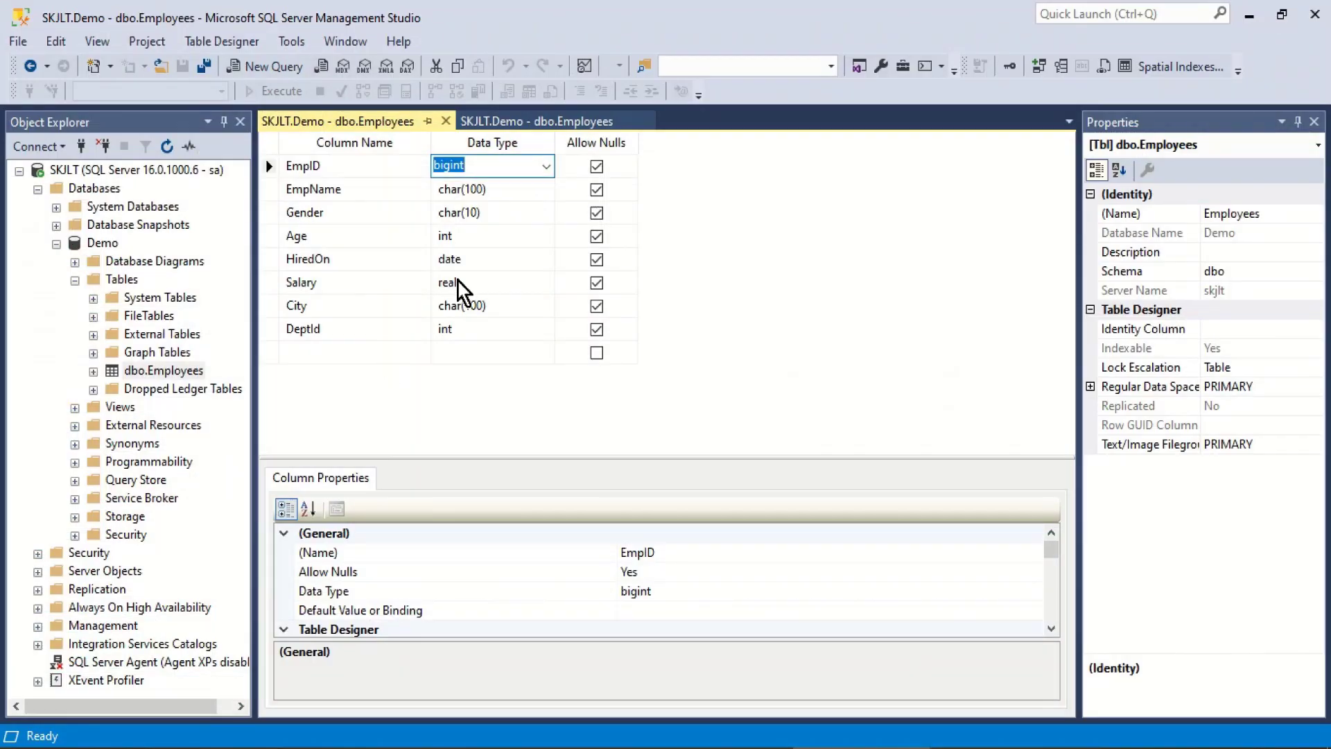
{"action": "left_click", "coordinate": [344, 330]}
{"action": "left_click", "coordinate": [473, 335]}
Switch back to Excel, apply the Number format to all Department ID values and reduce their decimals by two places.
{"action": "key", "text": "alt+Tab"}
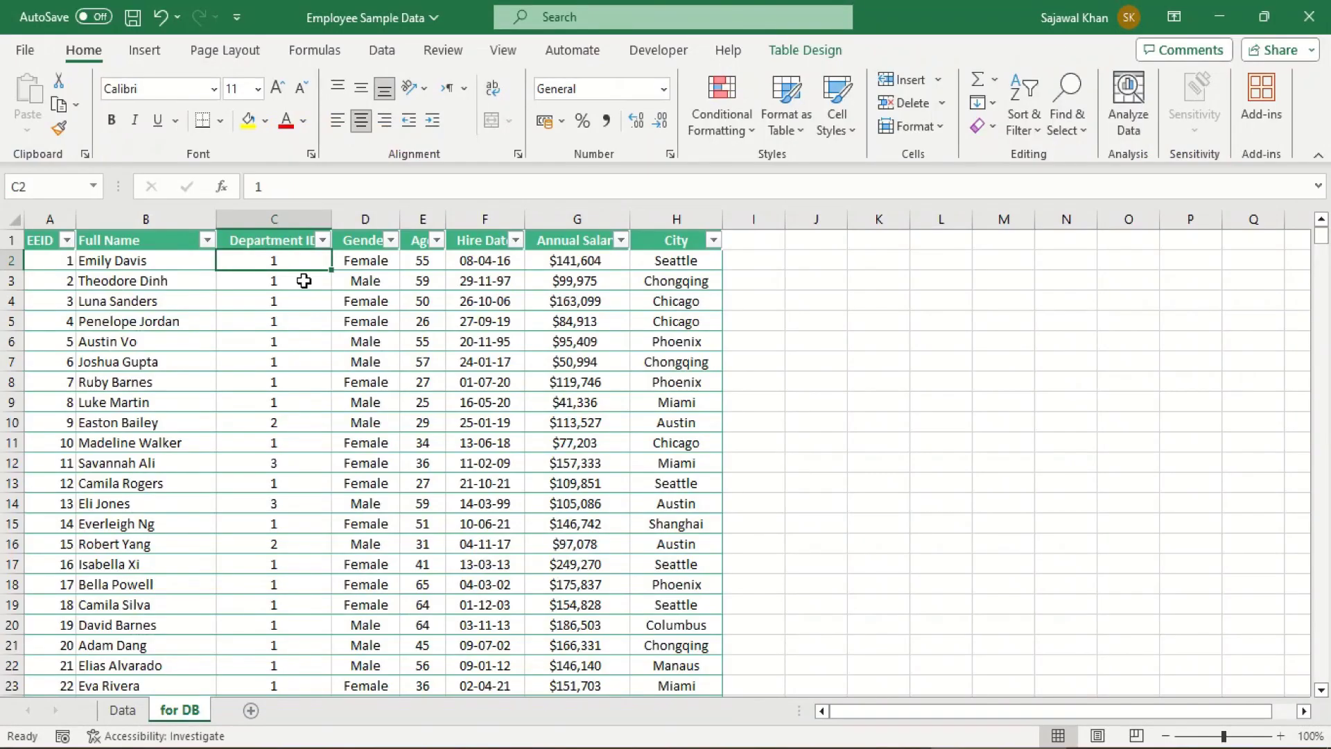
{"action": "key", "text": "ctrl+shift+Down"}
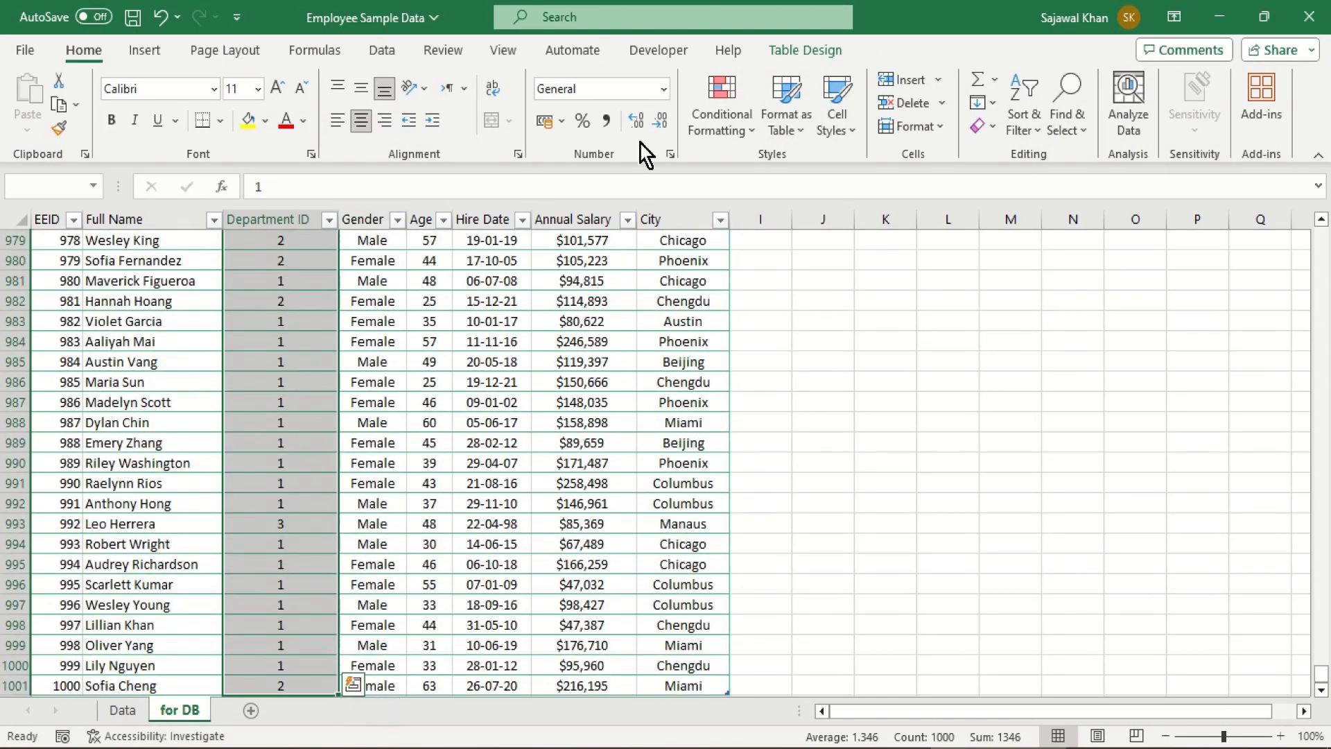
{"action": "left_click", "coordinate": [663, 89]}
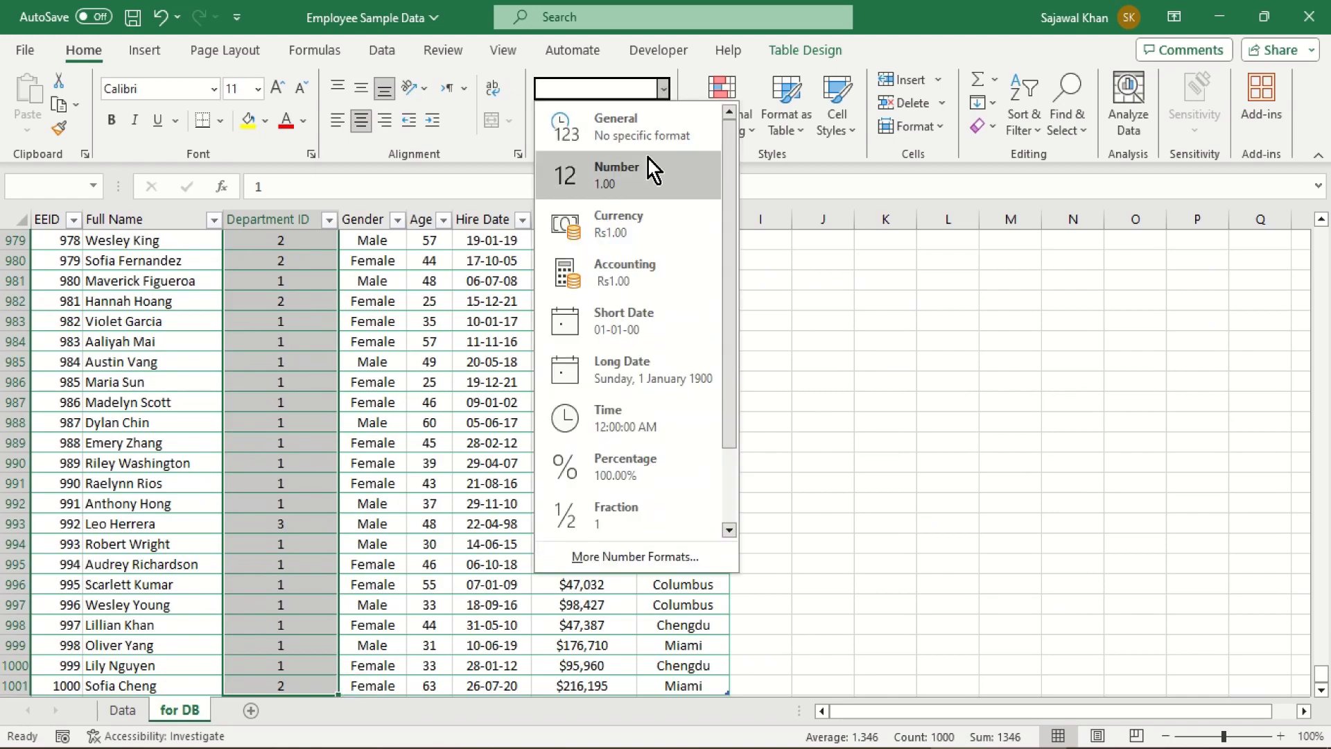
{"action": "left_click", "coordinate": [653, 169]}
{"action": "key", "text": "ctrl+BackSpace"}
{"action": "left_click", "coordinate": [658, 121]}
{"action": "left_click", "coordinate": [659, 121]}
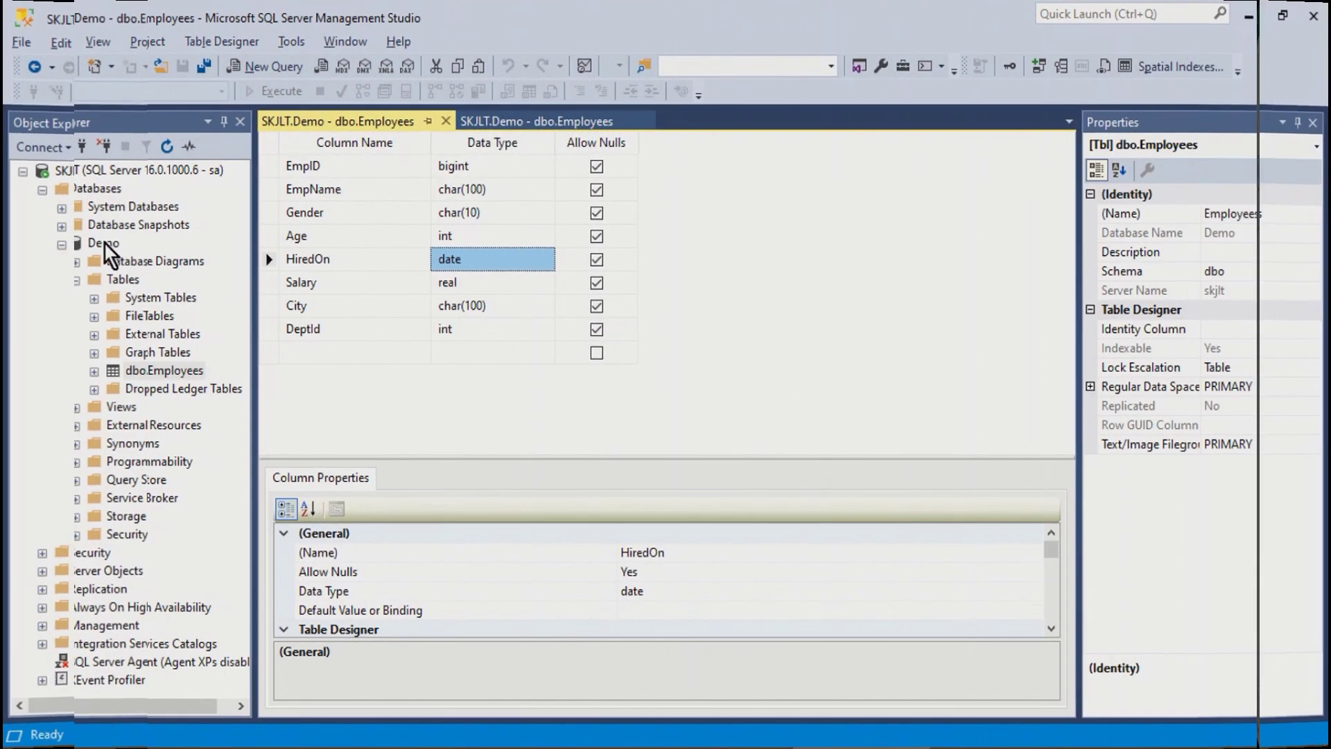
Switch to SQL Server Management Studio, start the Import Data wizard for the Demo database and continue past its welcome page.
{"action": "right_click", "coordinate": [104, 243]}
{"action": "mouse_move", "coordinate": [253, 371]}
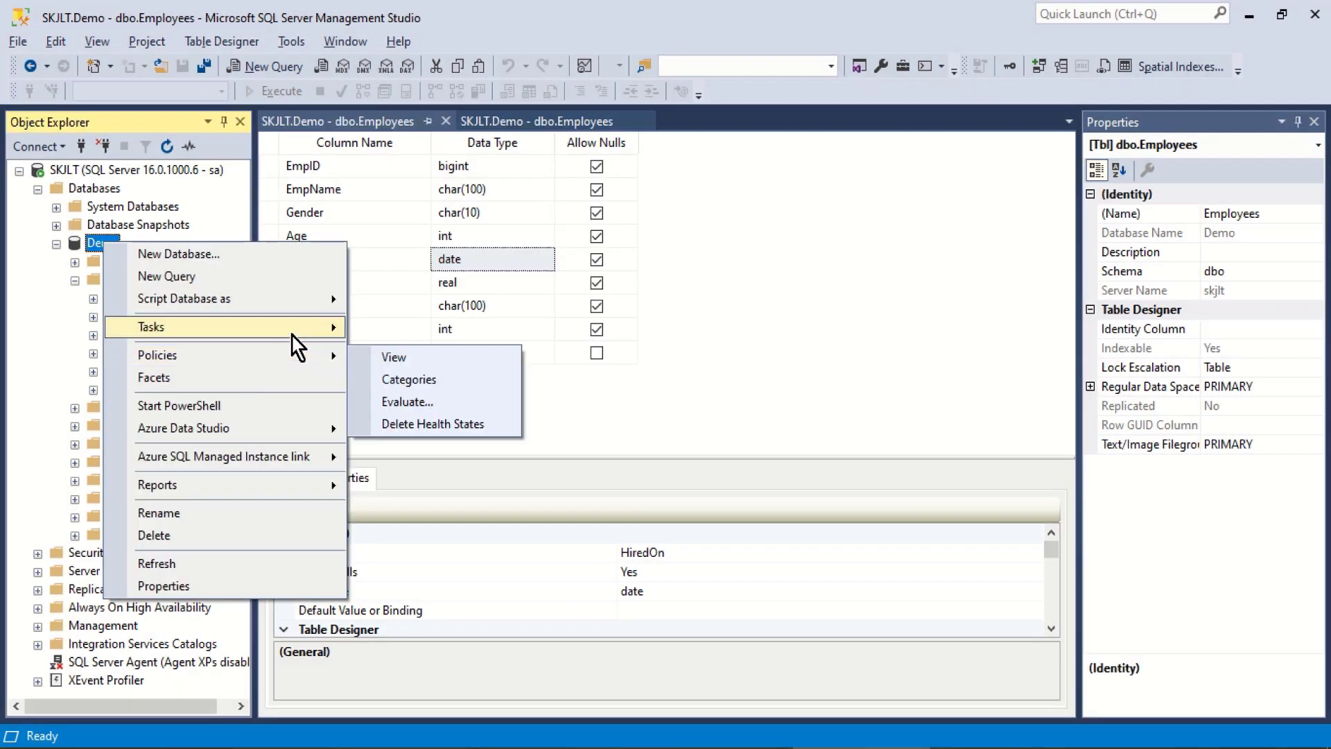
{"action": "mouse_move", "coordinate": [291, 329]}
{"action": "left_click", "coordinate": [463, 632]}
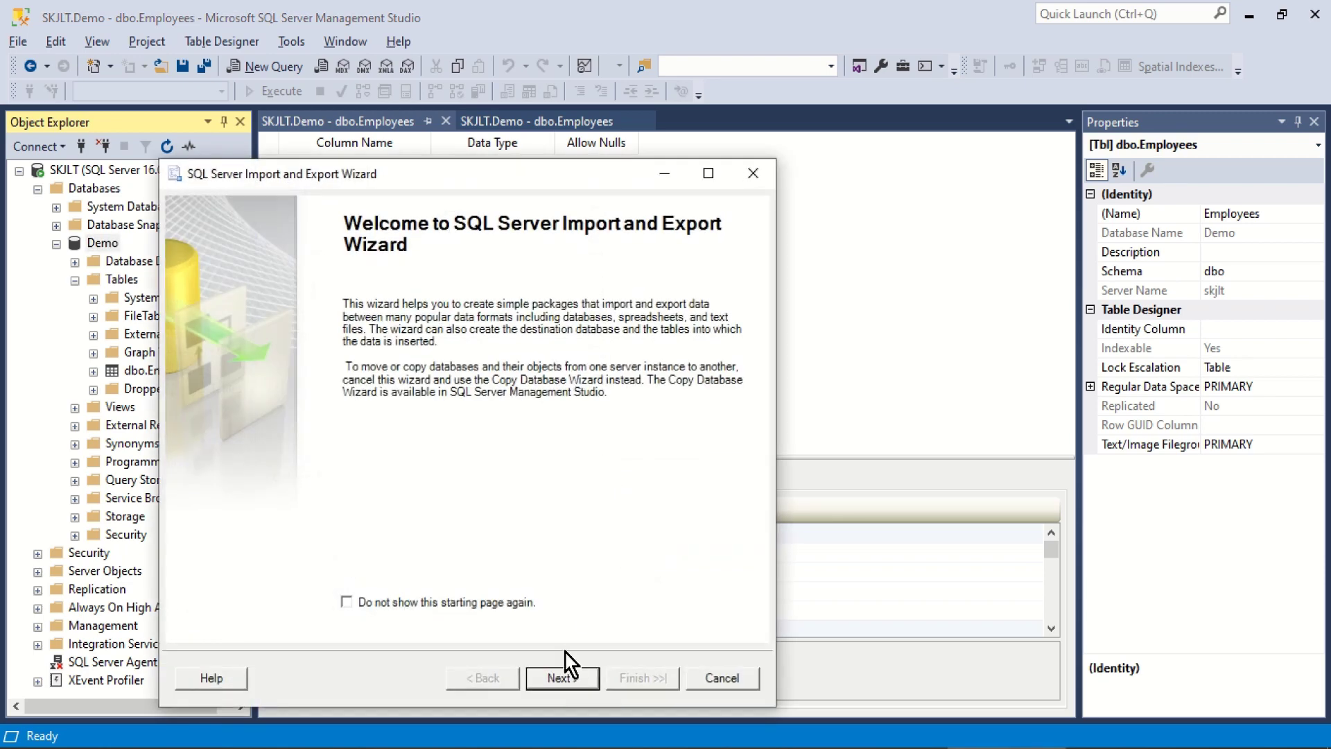
{"action": "left_click", "coordinate": [564, 672]}
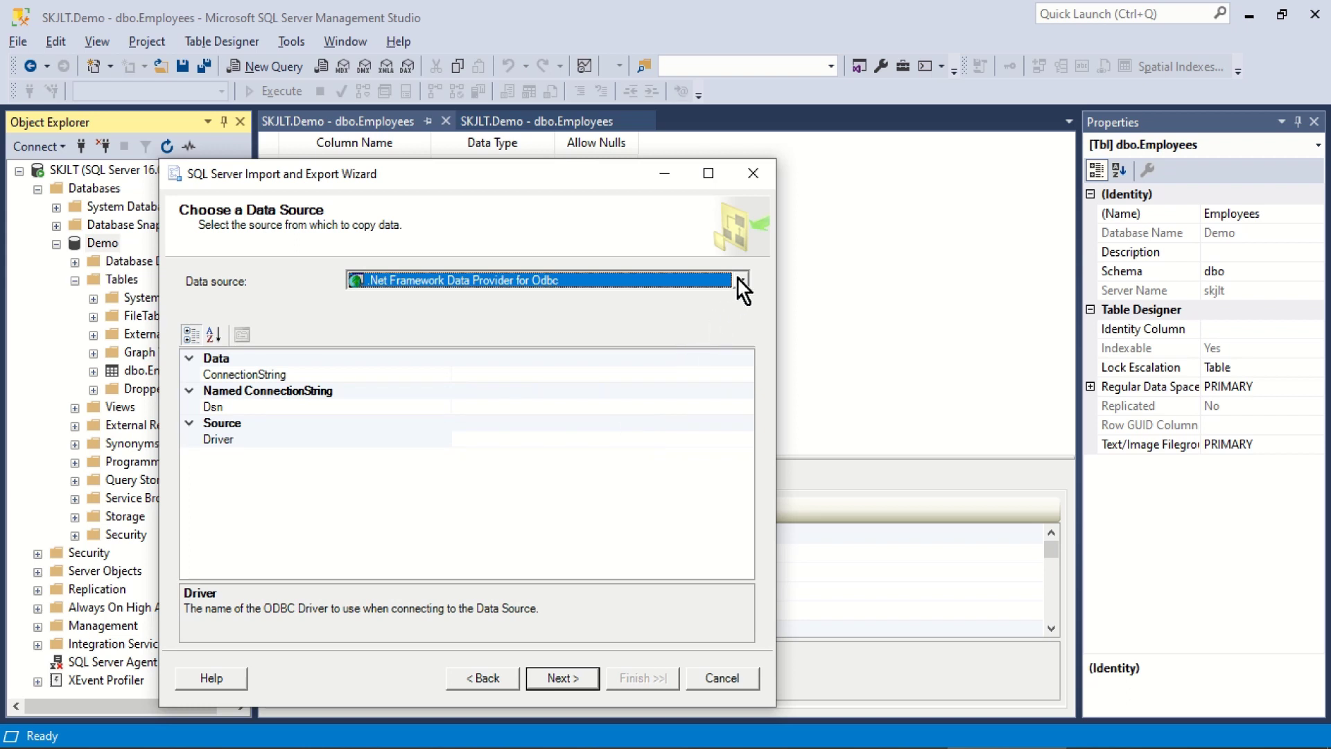
Set the data source to Microsoft Excel with the Employee Sample Data workbook from the Desktop, and continue to the destination page.
{"action": "left_click", "coordinate": [740, 280]}
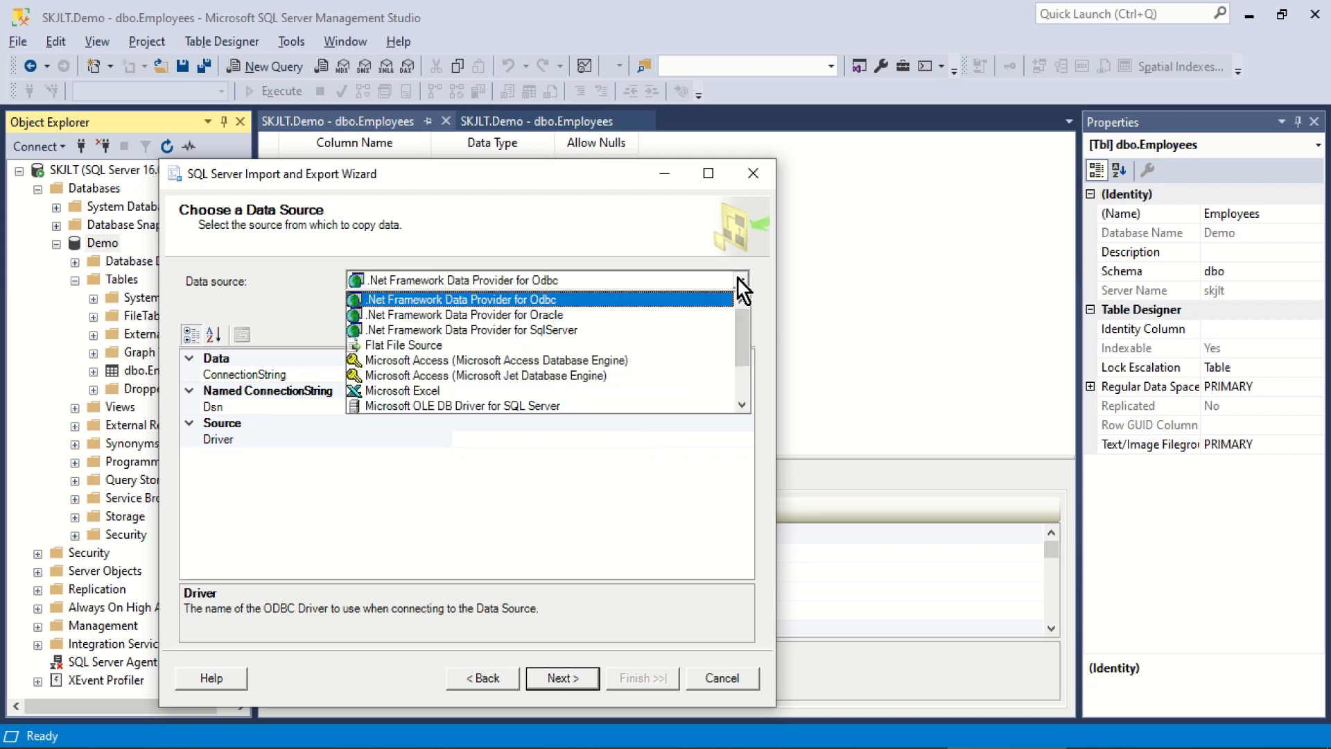
{"action": "left_click", "coordinate": [544, 391]}
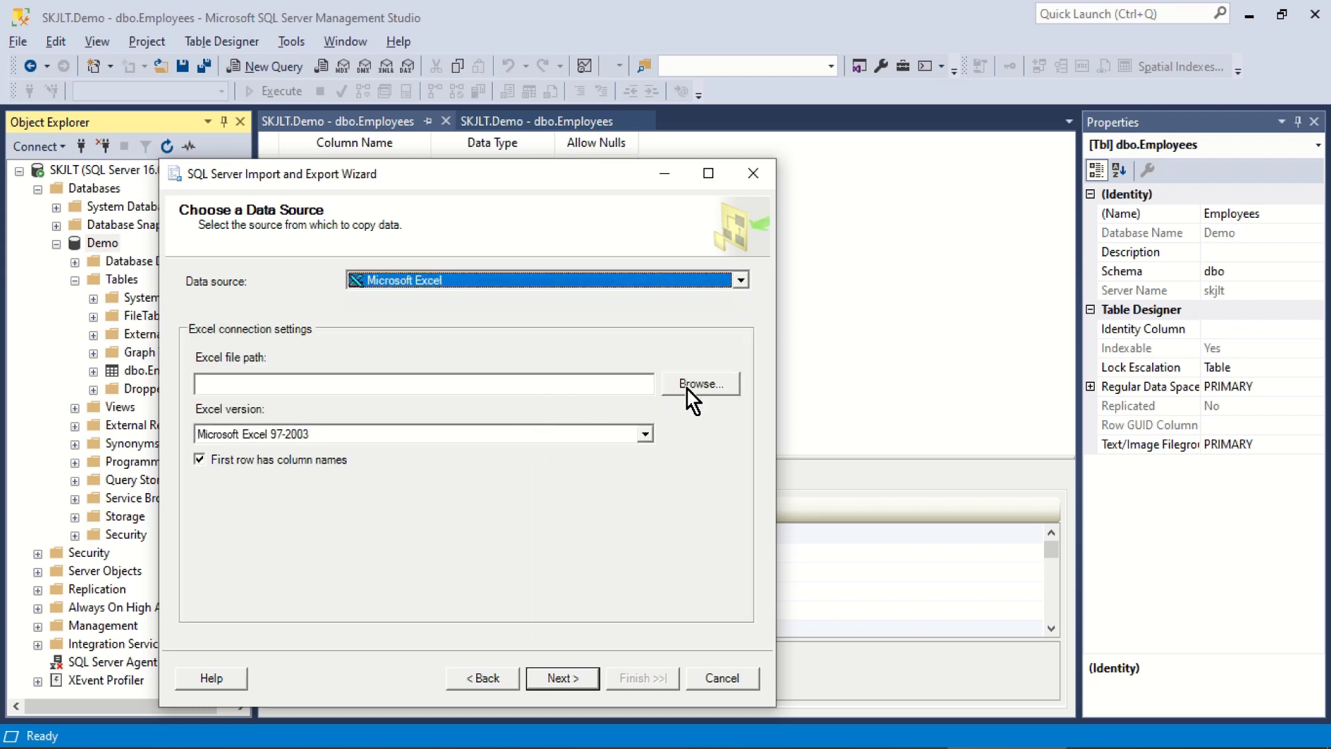
{"action": "left_click", "coordinate": [688, 389]}
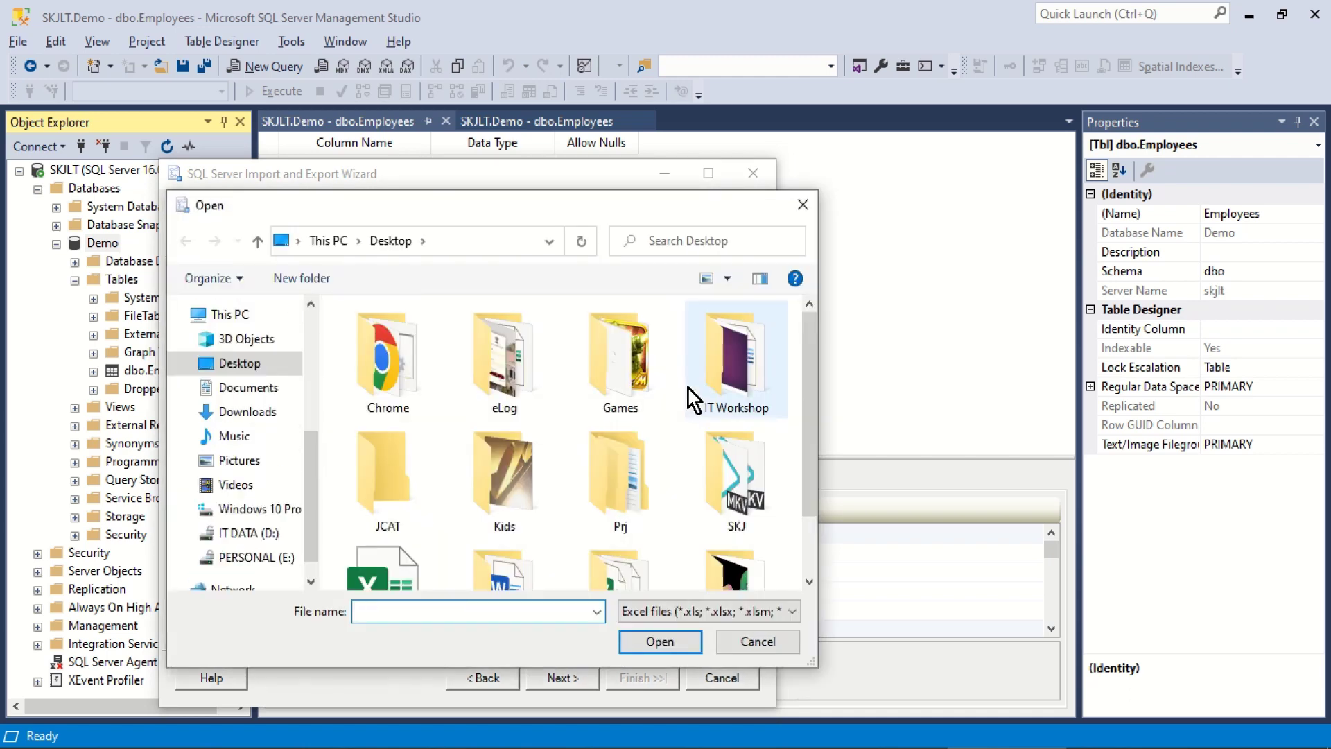
{"action": "left_click_drag", "start_coordinate": [804, 424], "coordinate": [804, 477]}
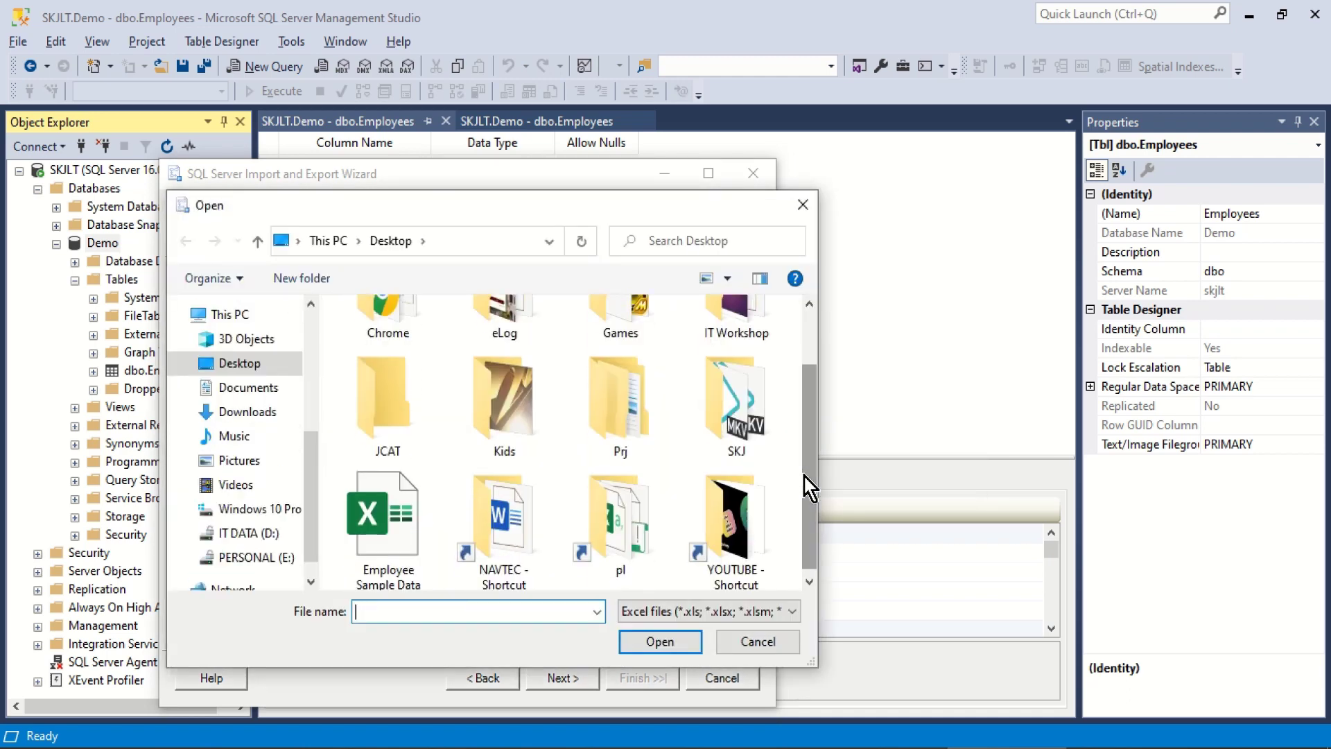
{"action": "double_click", "coordinate": [400, 537]}
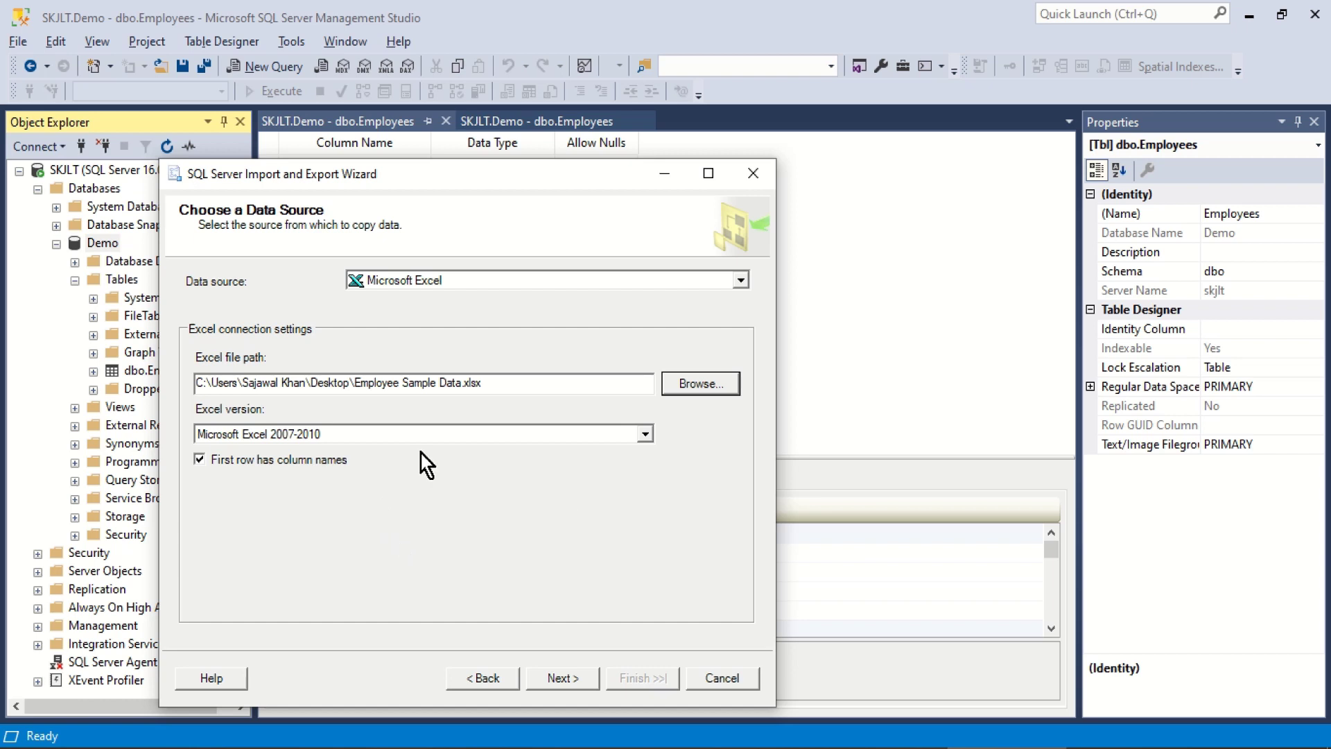
{"action": "left_click", "coordinate": [551, 675]}
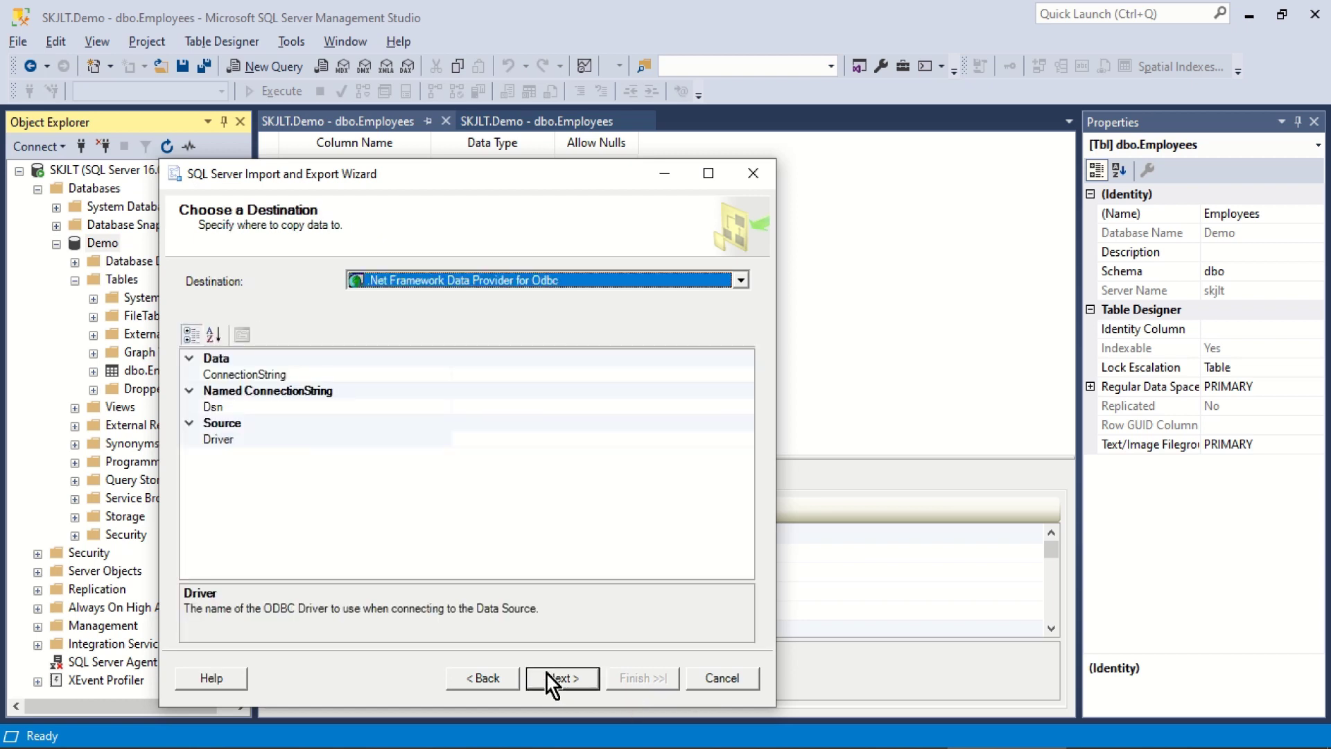
Set the destination to Microsoft OLE DB Driver for SQL Server with Windows Authentication and the Demo database, and continue to the copy options.
{"action": "left_click", "coordinate": [740, 280]}
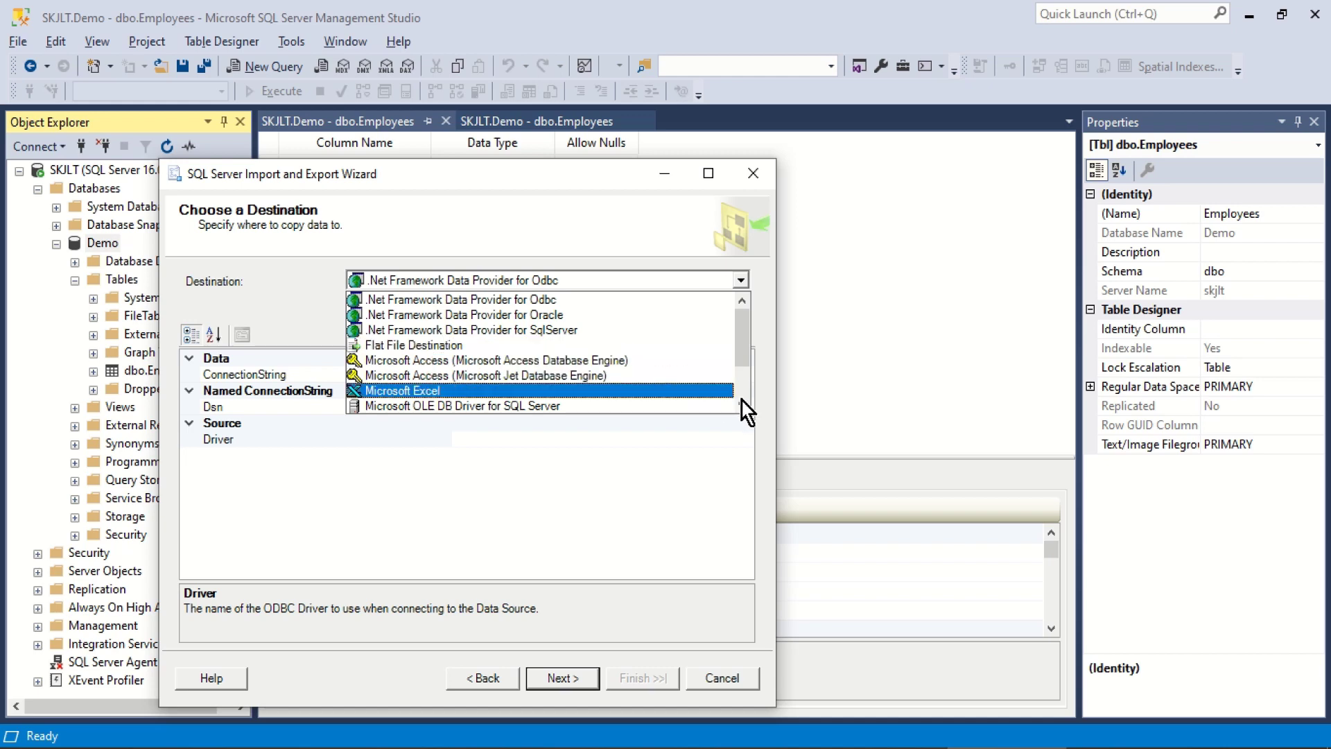
{"action": "scroll", "coordinate": [742, 409], "scroll_direction": "down", "scroll_amount": 1}
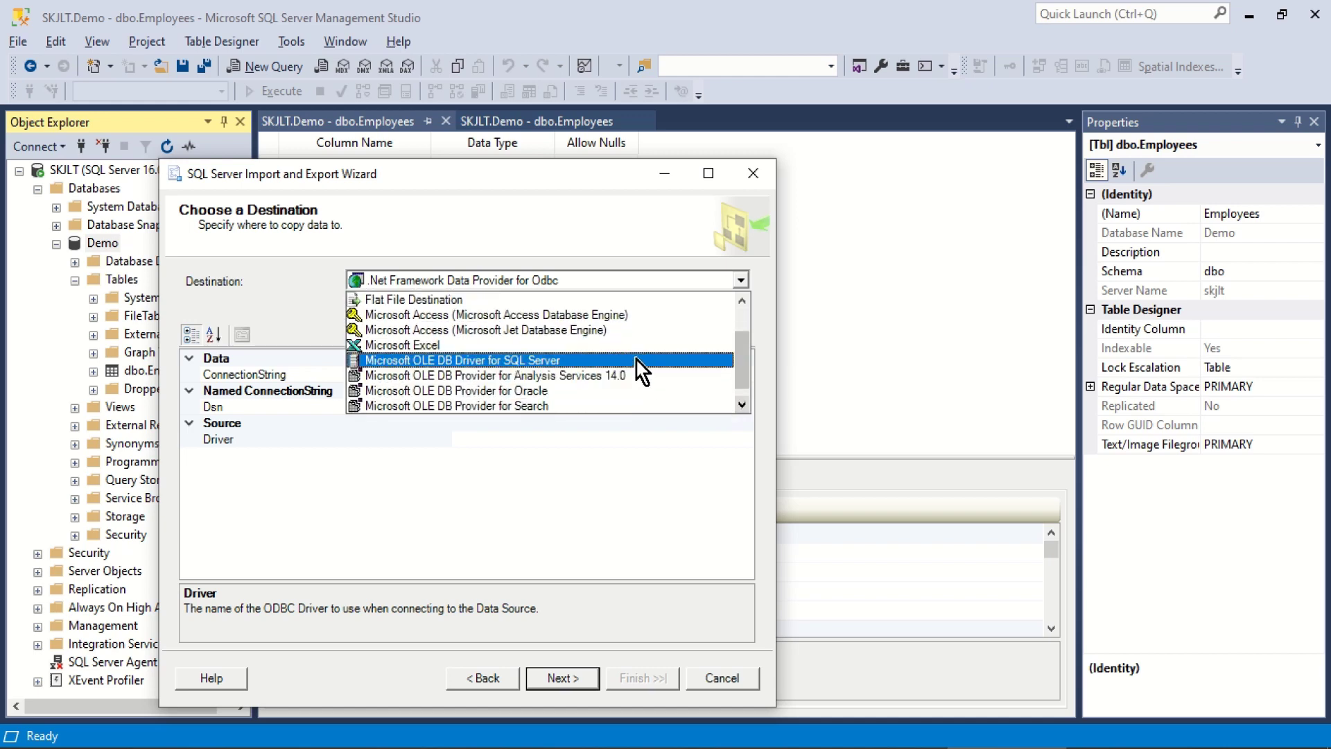
{"action": "left_click", "coordinate": [636, 360]}
{"action": "left_click", "coordinate": [680, 373]}
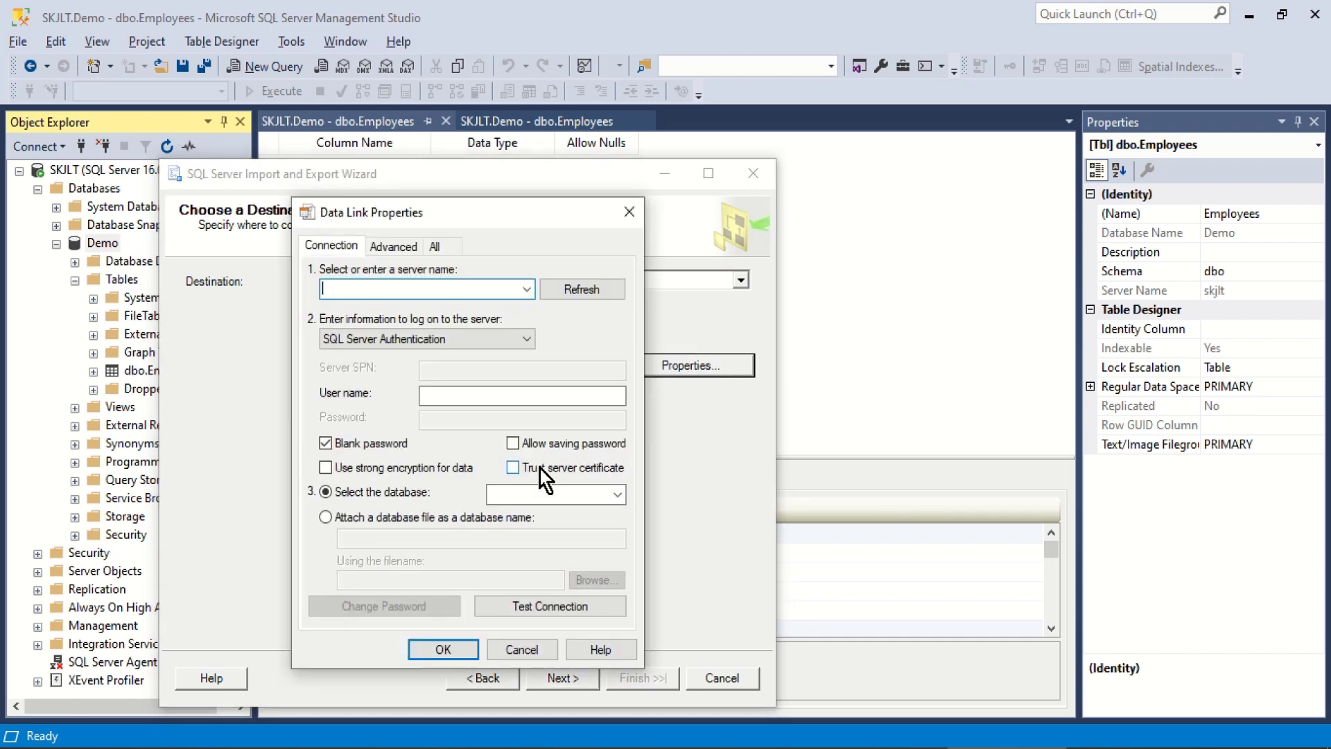
{"action": "left_click", "coordinate": [617, 493]}
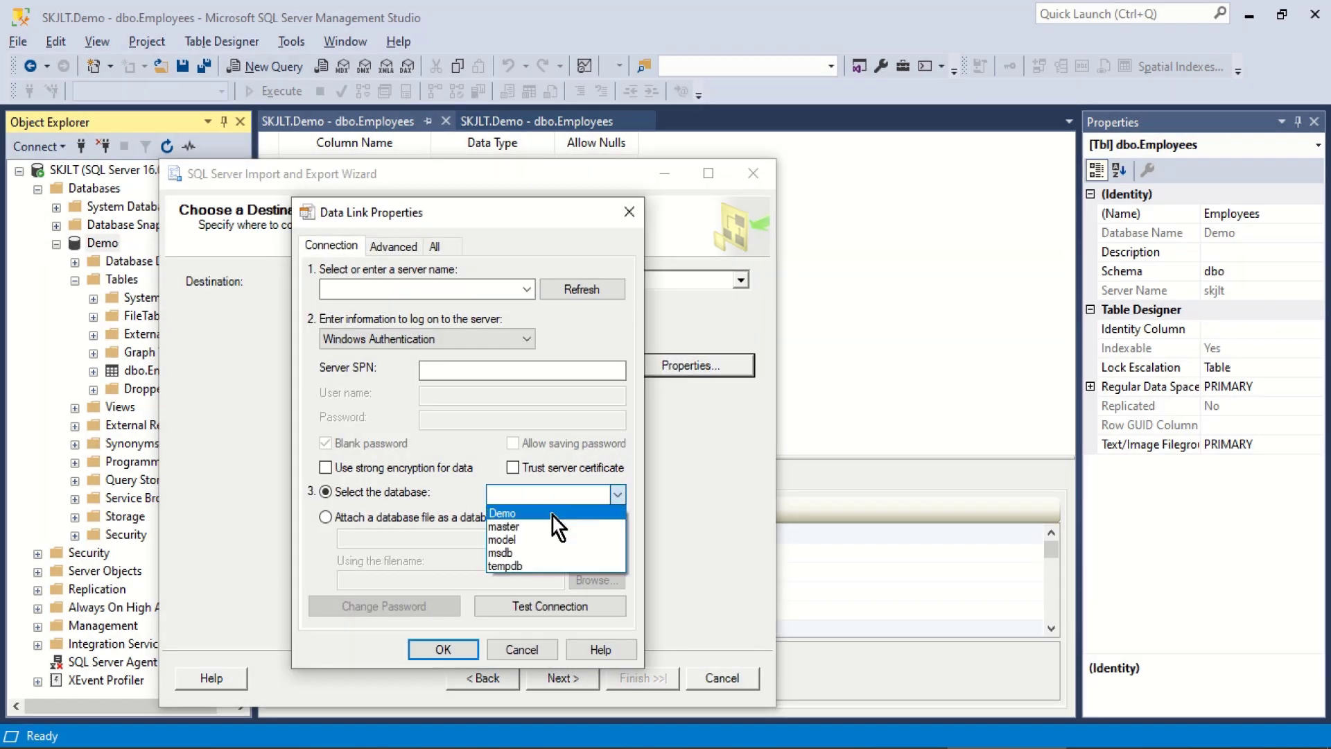
{"action": "left_click", "coordinate": [552, 517]}
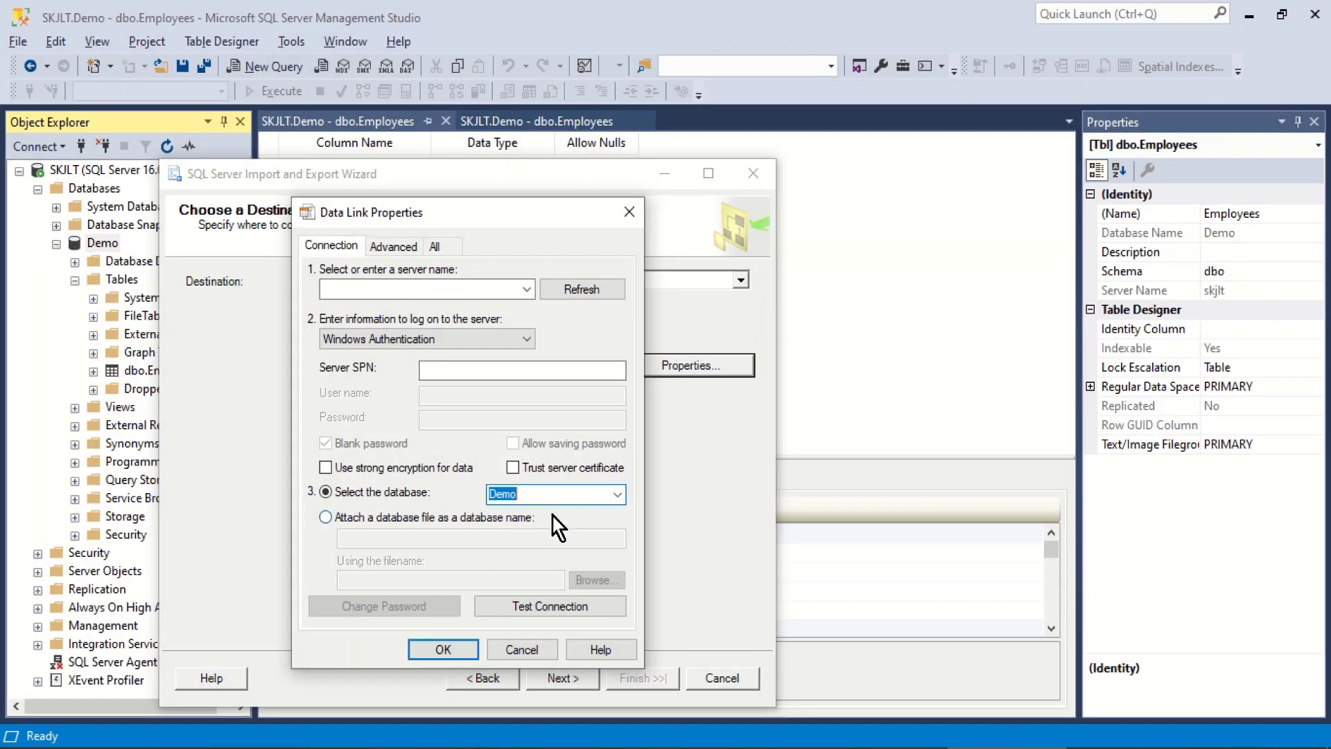
{"action": "left_click", "coordinate": [444, 649]}
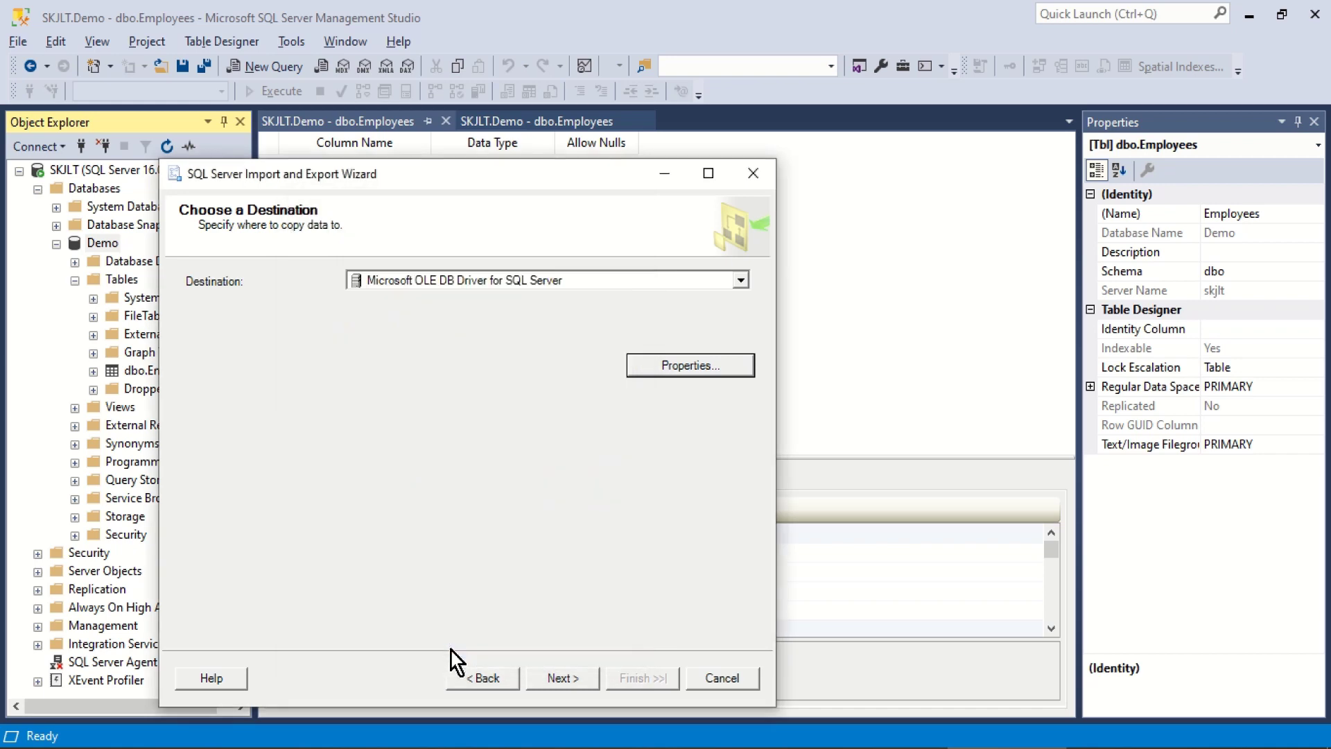
{"action": "left_click", "coordinate": [553, 677]}
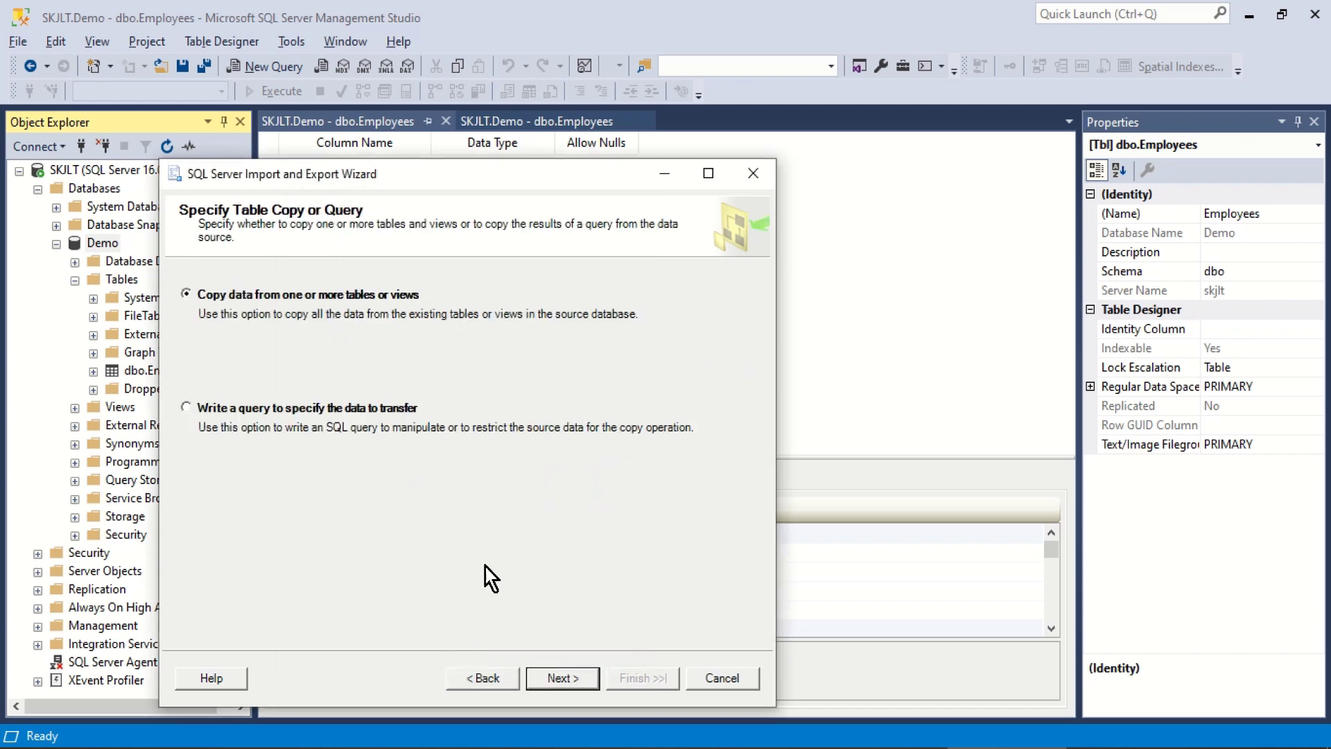
Keep copying data from tables or views, select only the 'for DB$' sheet as source and set its destination to [dbo].[Employees].
{"action": "left_click", "coordinate": [565, 677]}
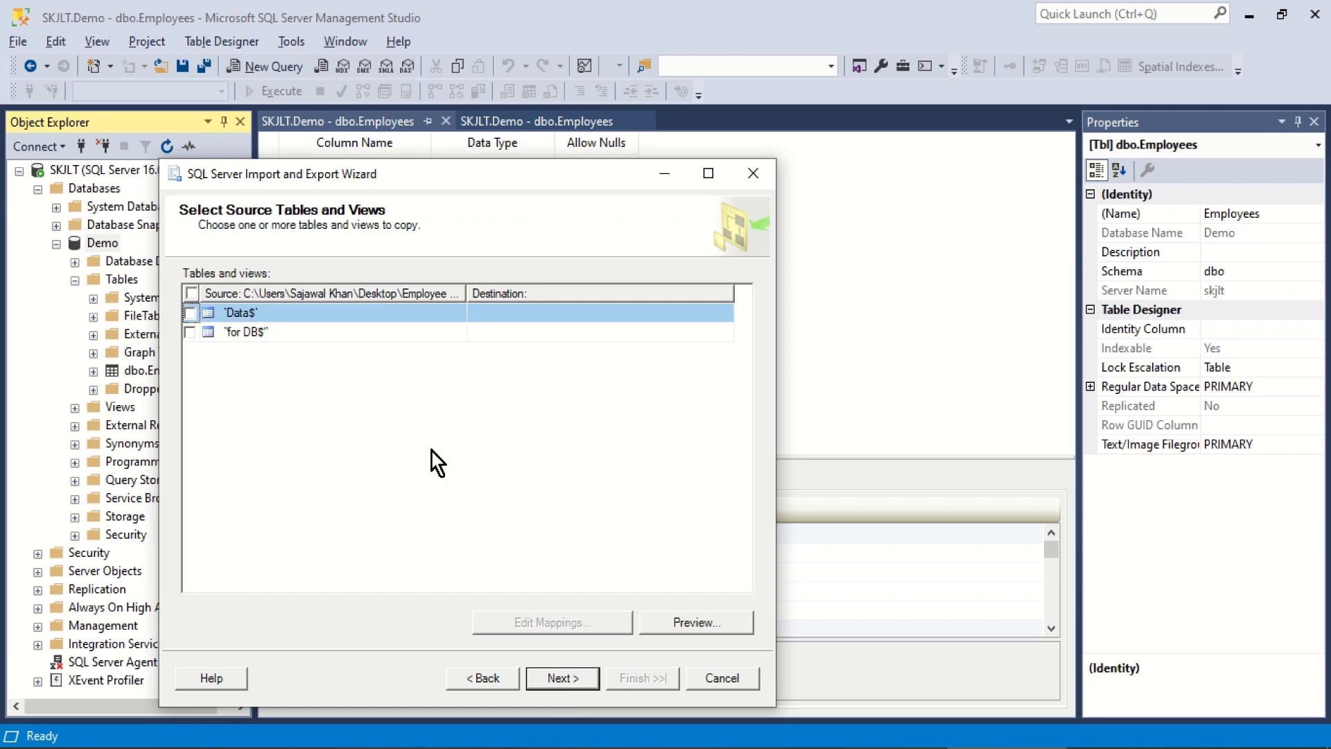
{"action": "left_click", "coordinate": [308, 331]}
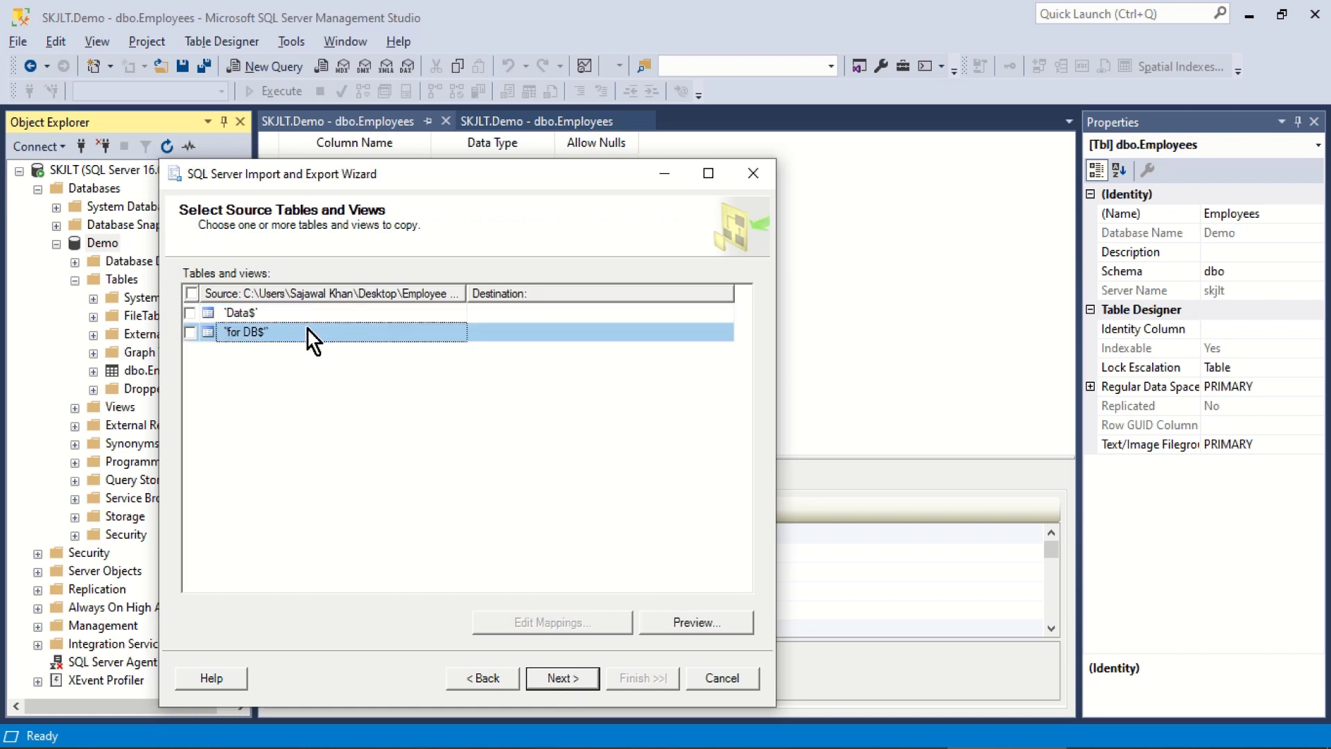
{"action": "left_click", "coordinate": [190, 332]}
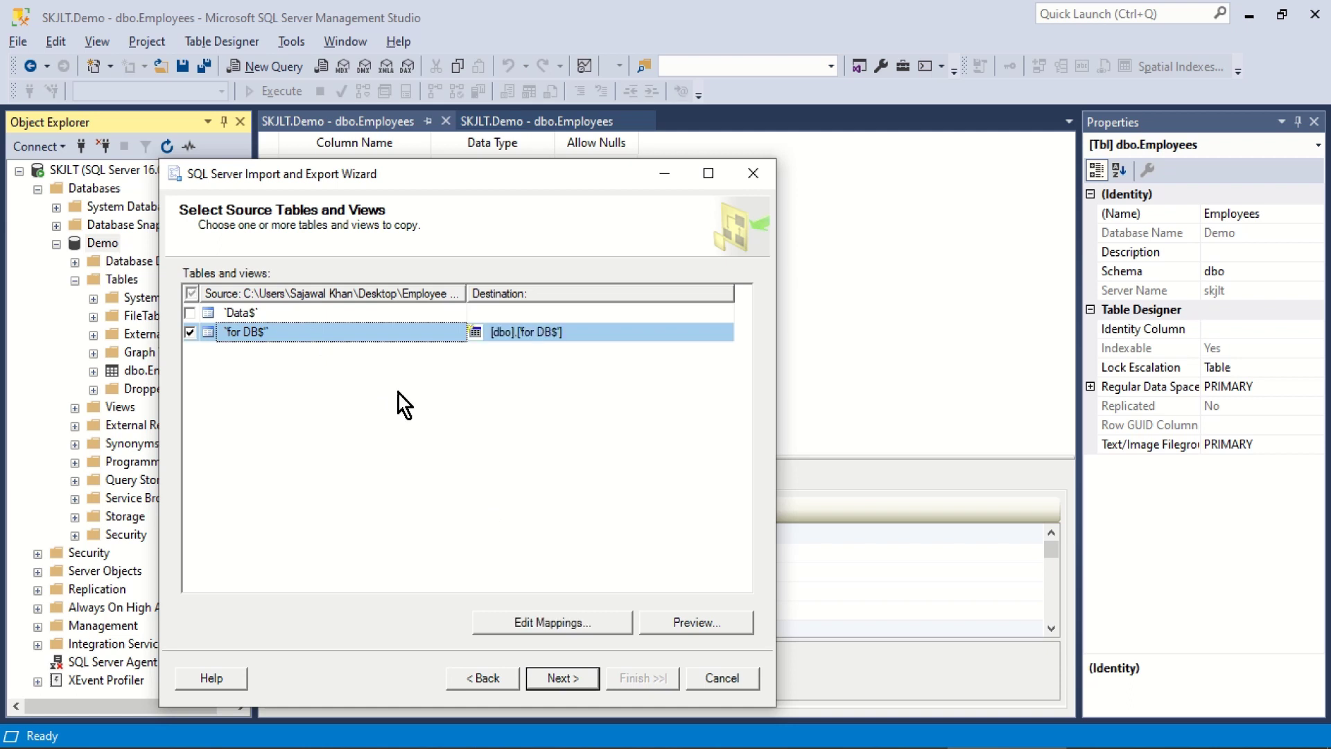
{"action": "left_click", "coordinate": [579, 331]}
{"action": "left_click", "coordinate": [723, 333]}
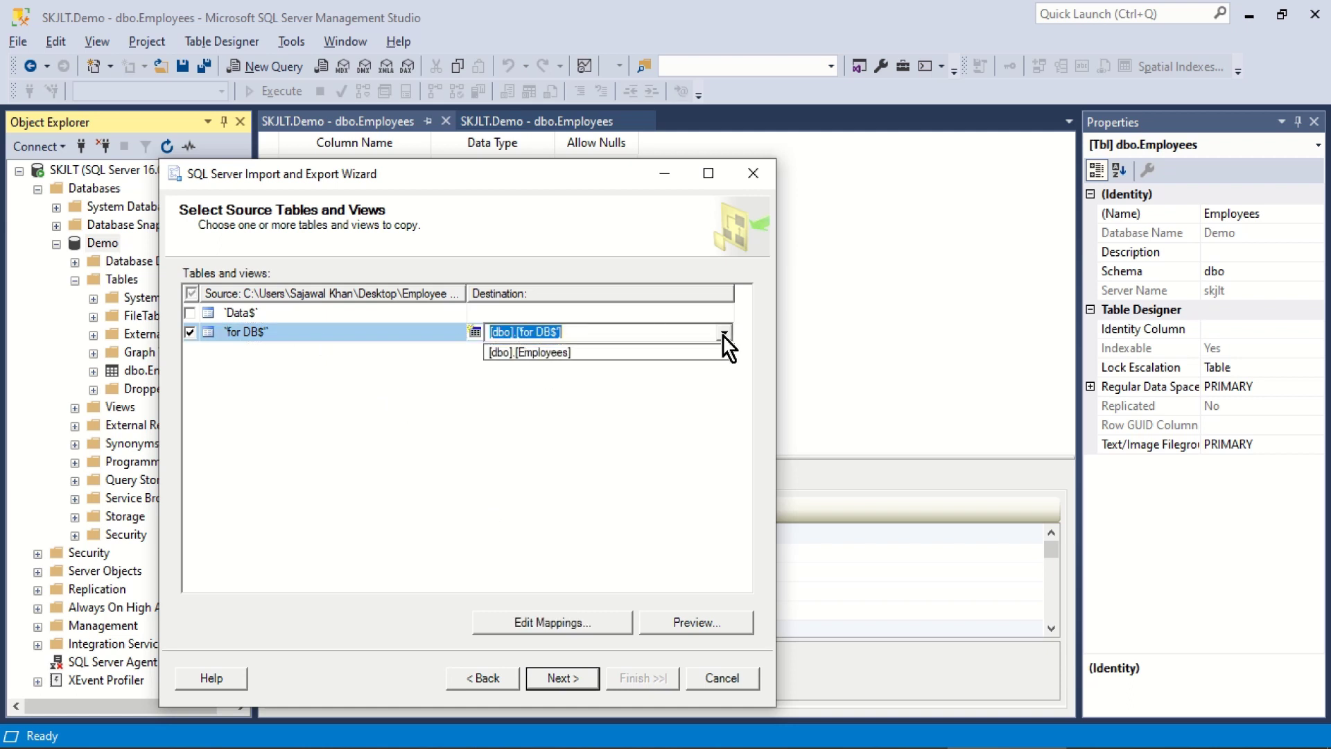
{"action": "left_click", "coordinate": [653, 363]}
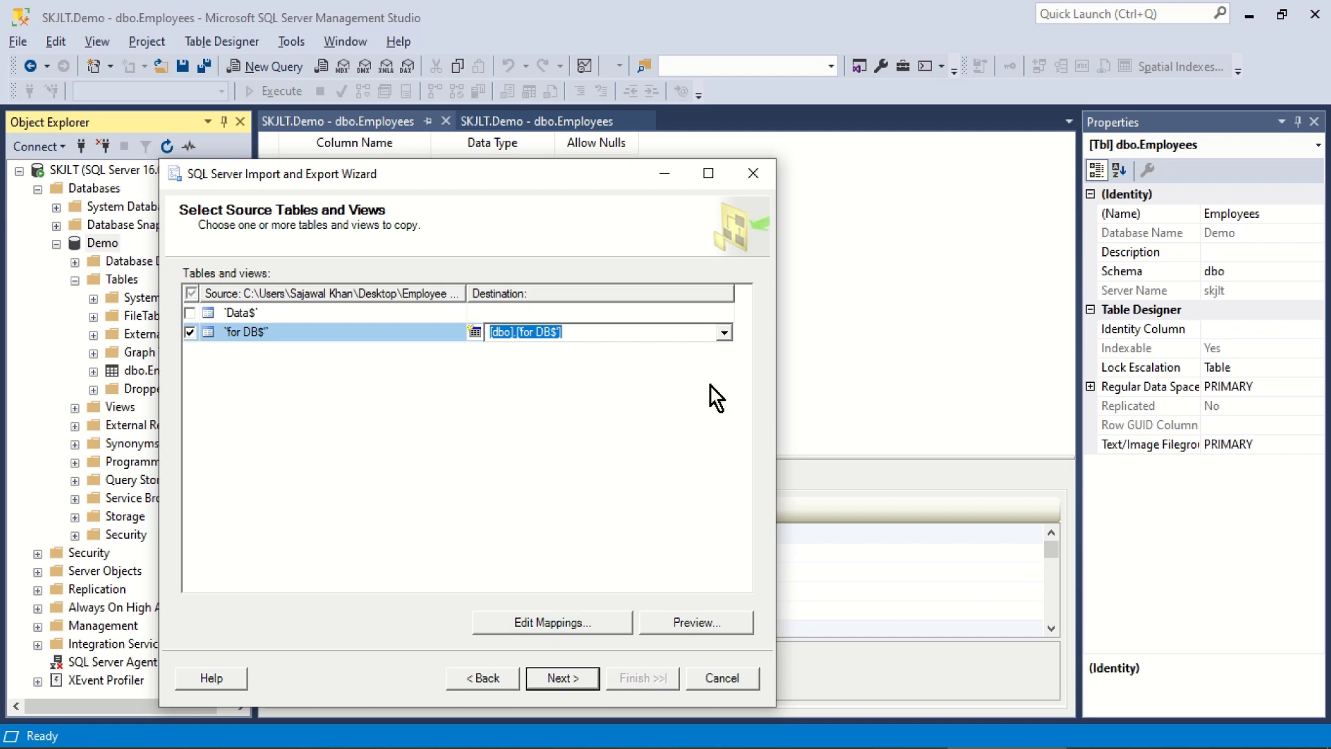
{"action": "left_click", "coordinate": [724, 334]}
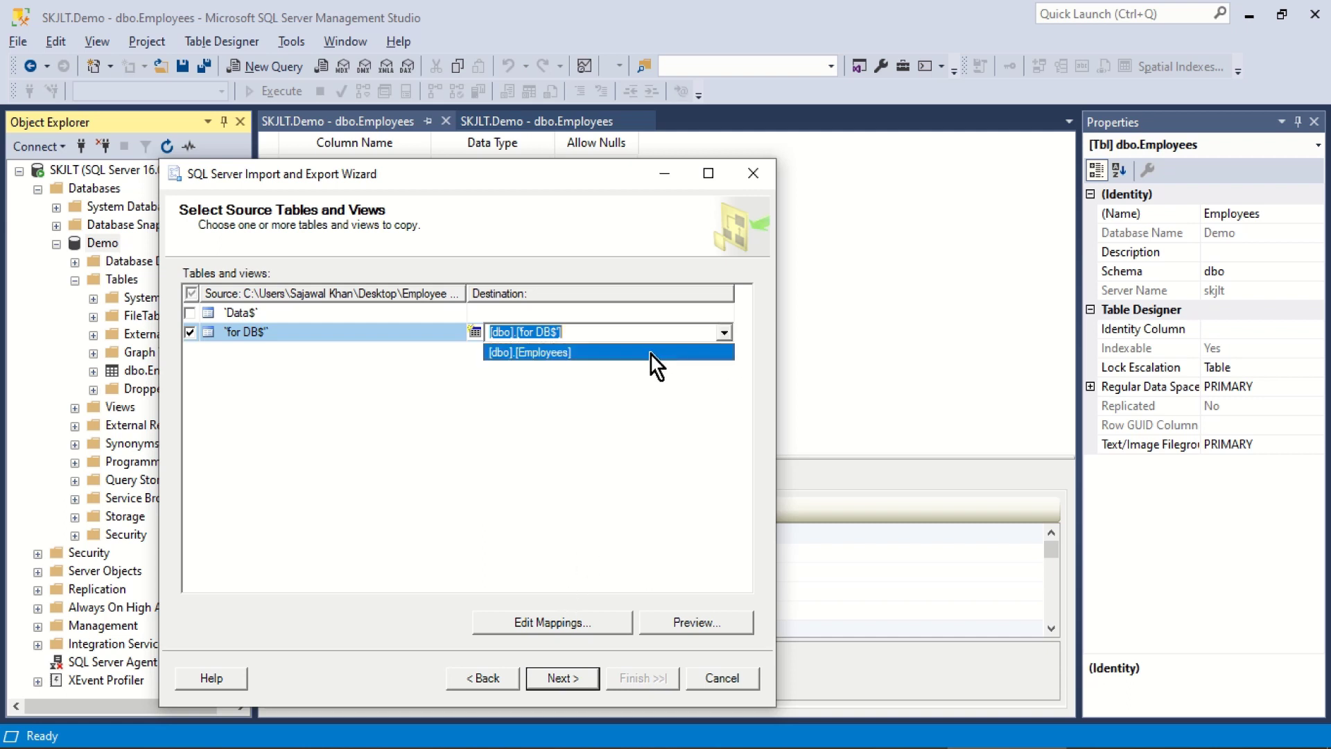
{"action": "left_click", "coordinate": [651, 353]}
Map EEID to EmpID, Full Name to EmpName, Department ID to DeptId, Hire Date to HiredOn and Annual Salary to Salary in the column mappings.
{"action": "left_click", "coordinate": [563, 623]}
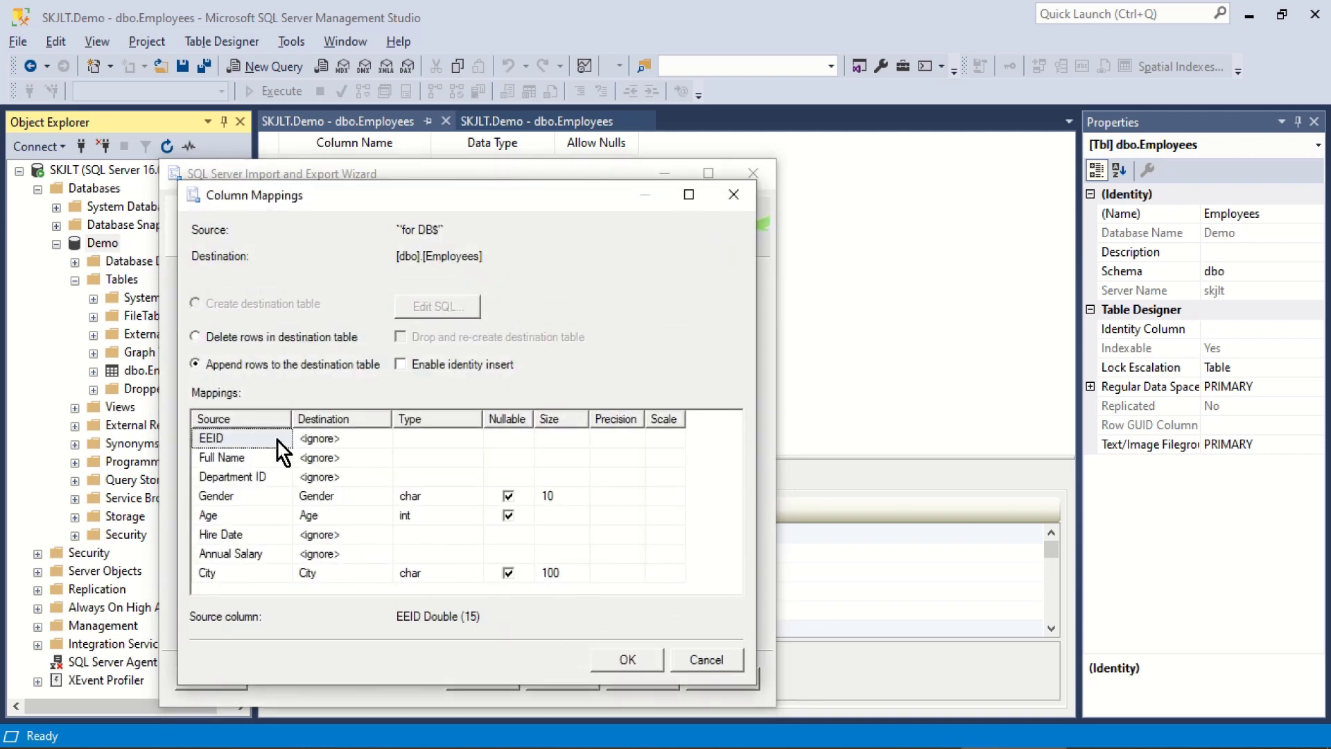
{"action": "left_click", "coordinate": [343, 438]}
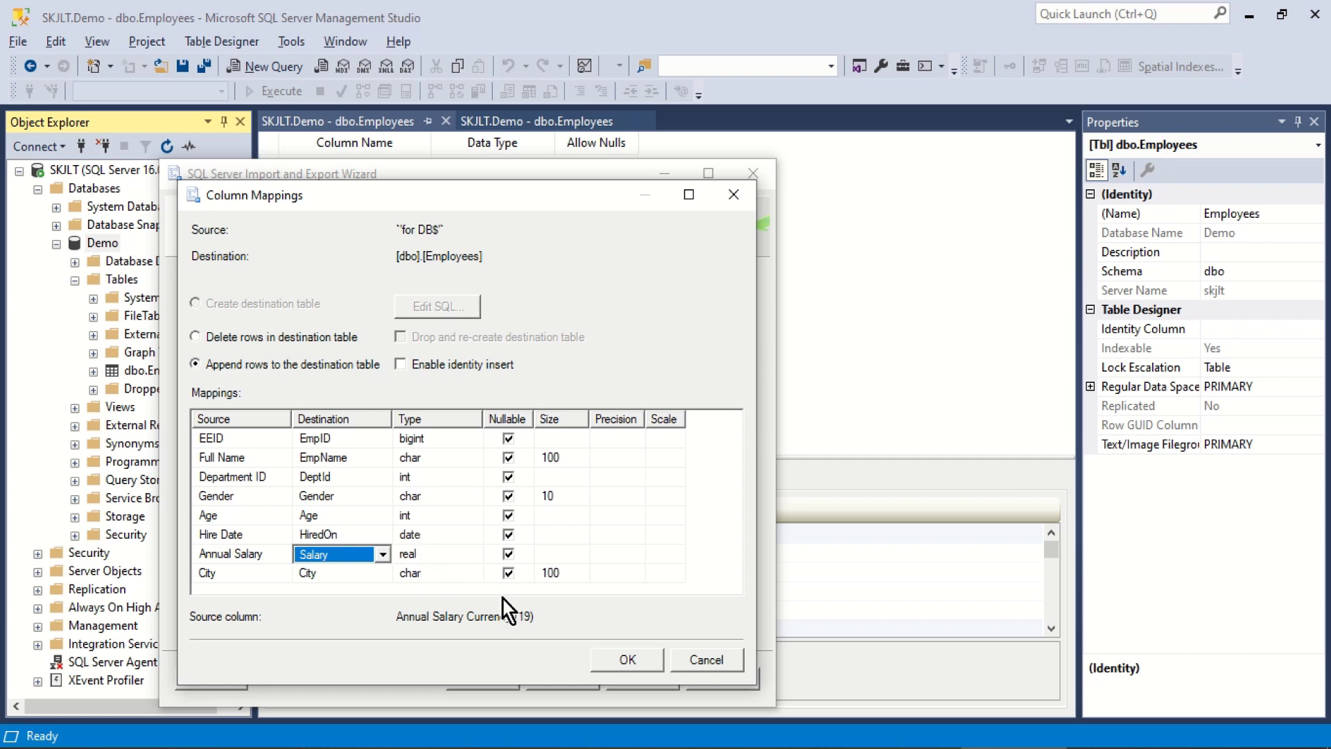
{"action": "left_click", "coordinate": [614, 660]}
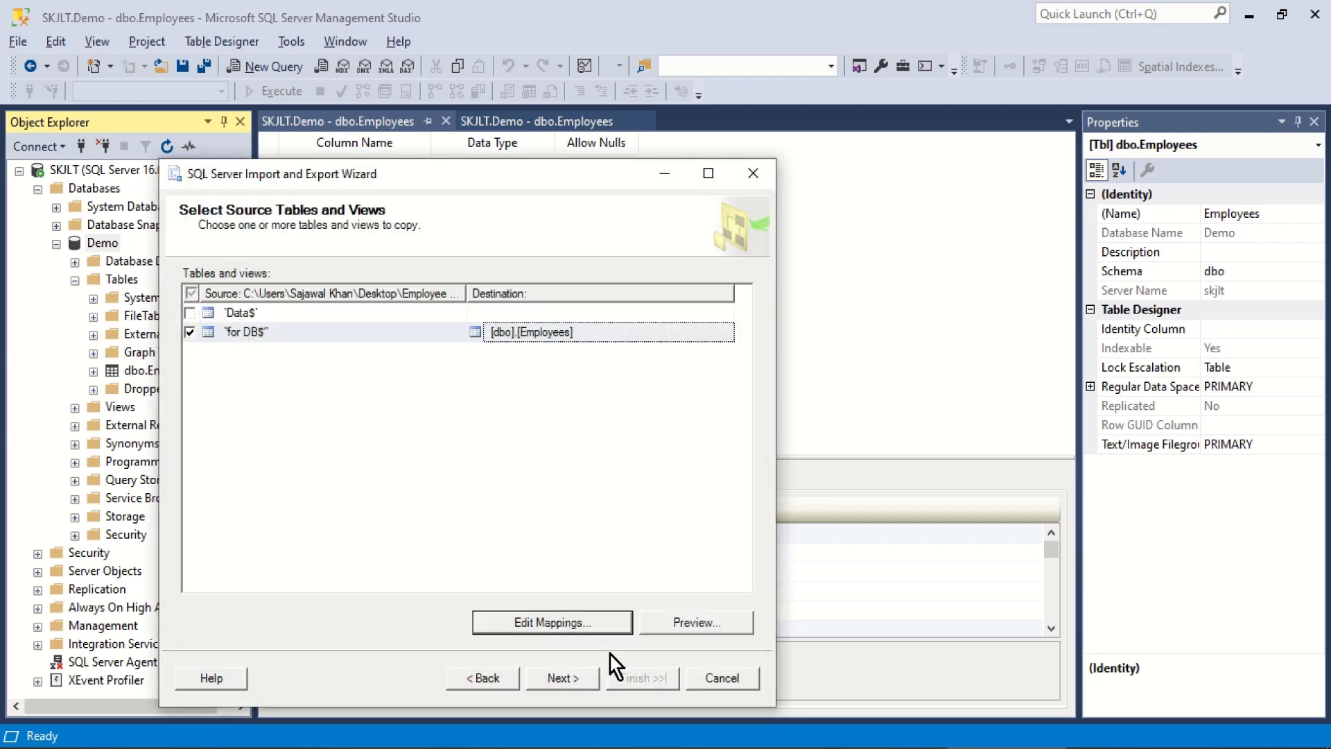
Review the data type mapping, keep Run immediately without saving an SSIS package, execute the import and close the wizard.
{"action": "left_click", "coordinate": [576, 672]}
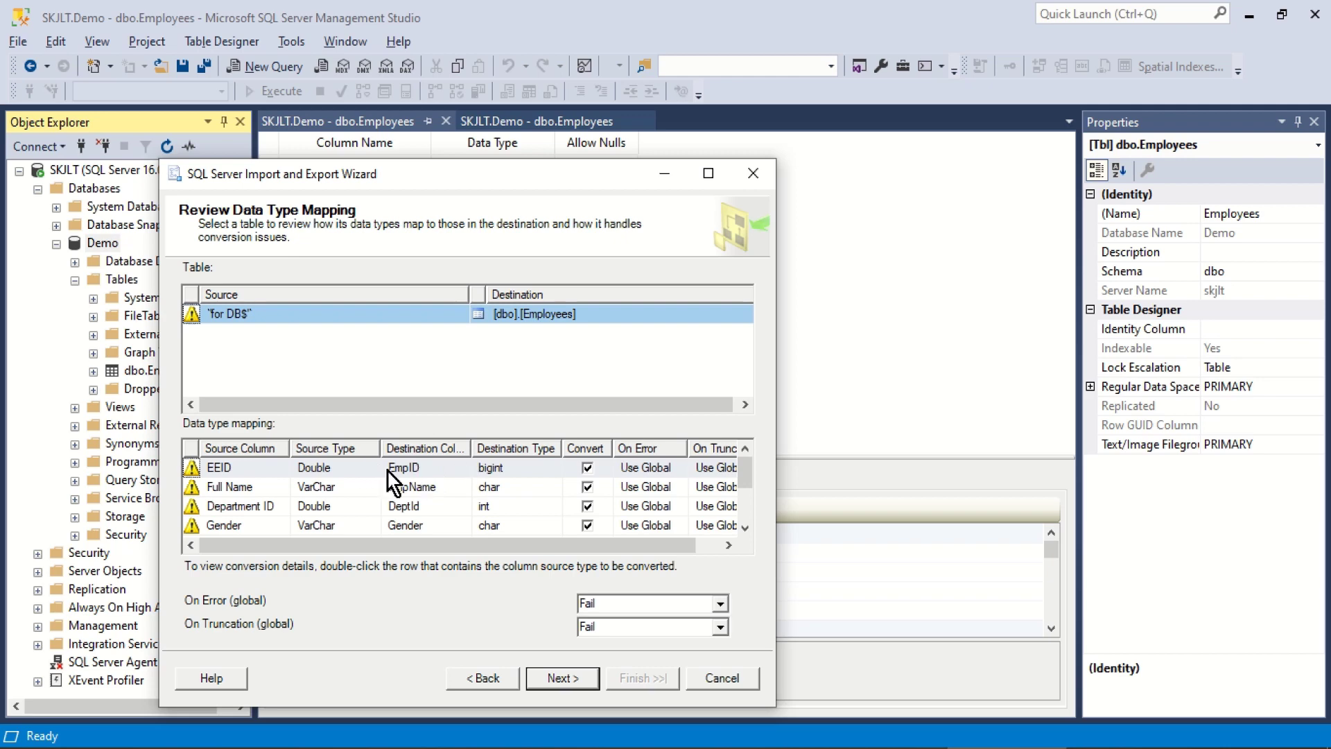
{"action": "mouse_move", "coordinate": [741, 474]}
{"action": "left_mouse_down"}
{"action": "mouse_move", "coordinate": [741, 506]}
{"action": "mouse_move", "coordinate": [741, 466]}
{"action": "left_mouse_up"}
{"action": "left_click", "coordinate": [572, 678]}
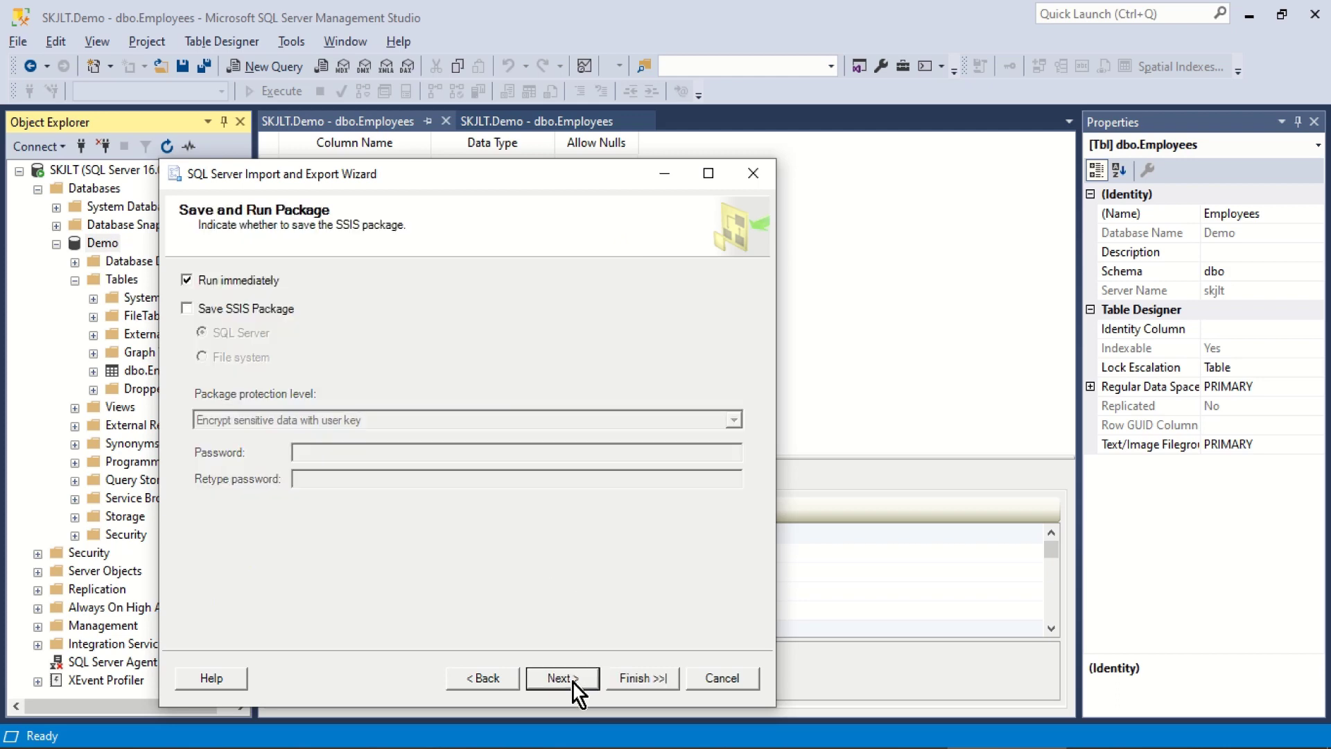
{"action": "left_click", "coordinate": [572, 680]}
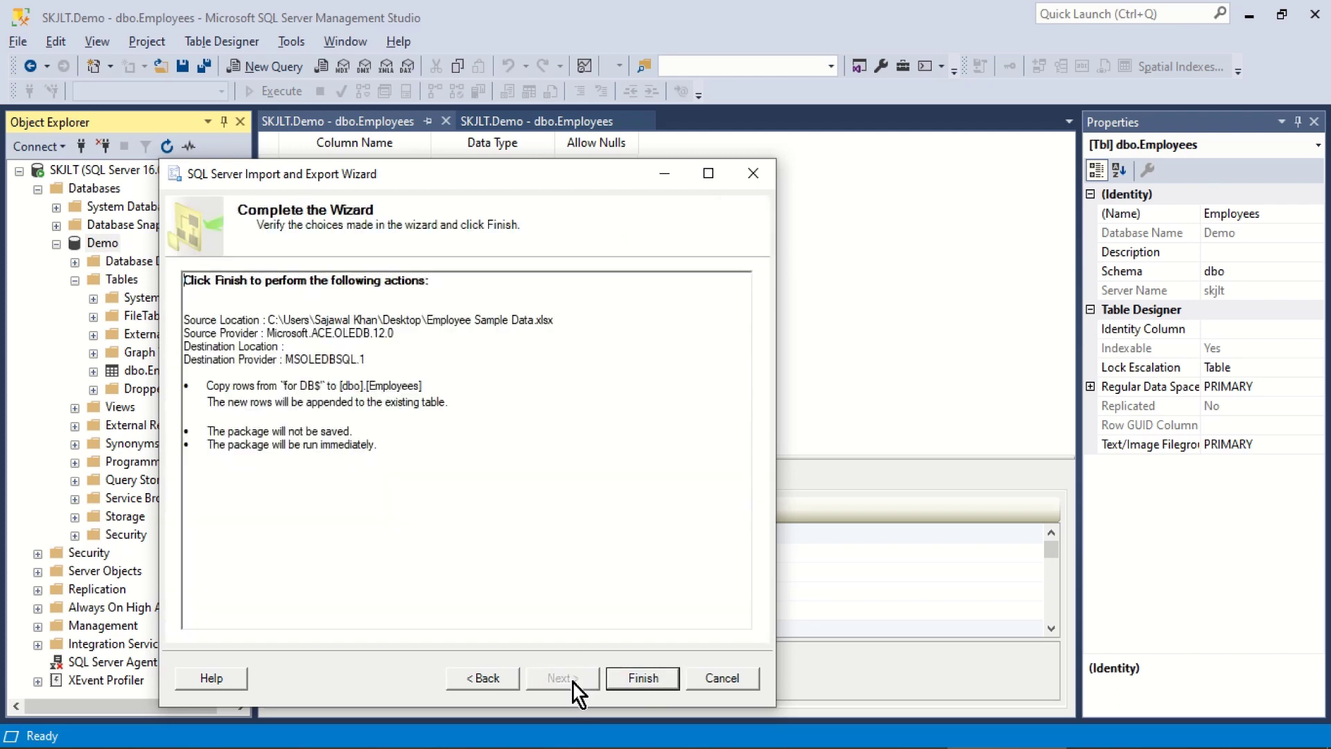
{"action": "left_click", "coordinate": [633, 678]}
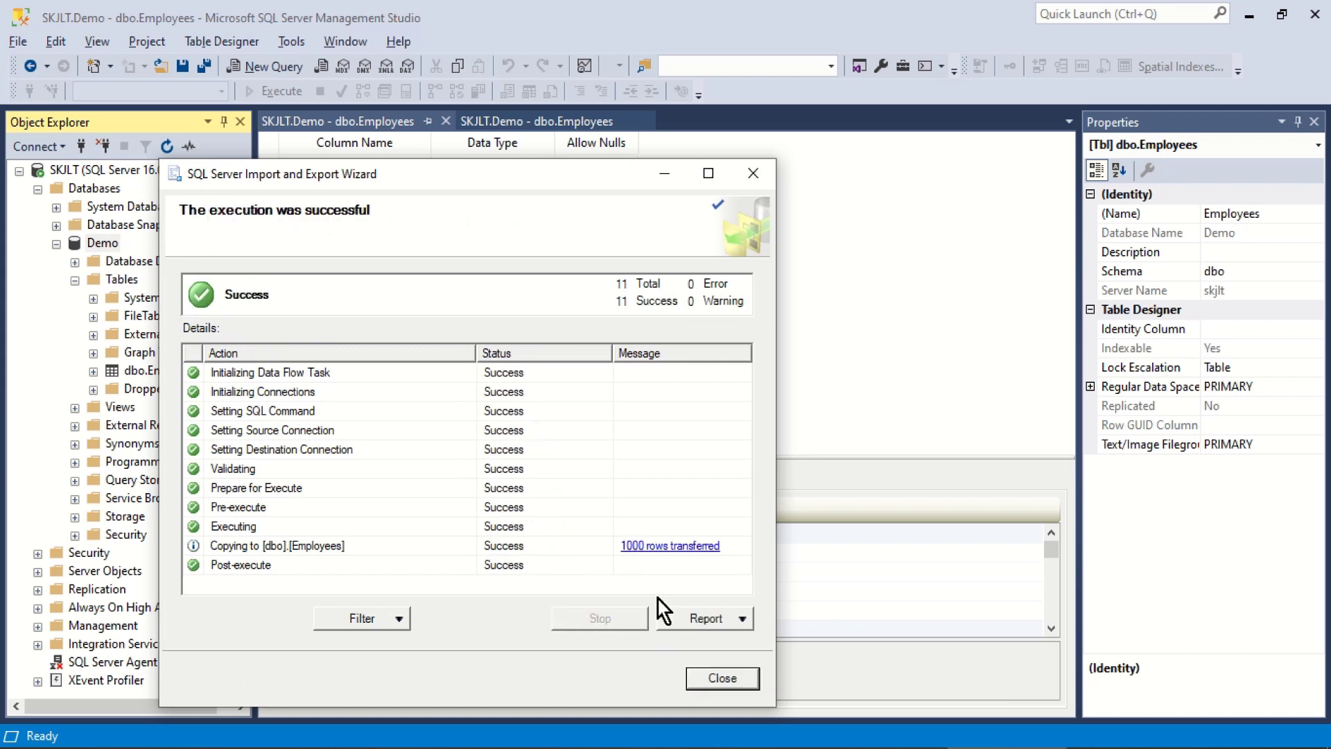
{"action": "left_click", "coordinate": [713, 675]}
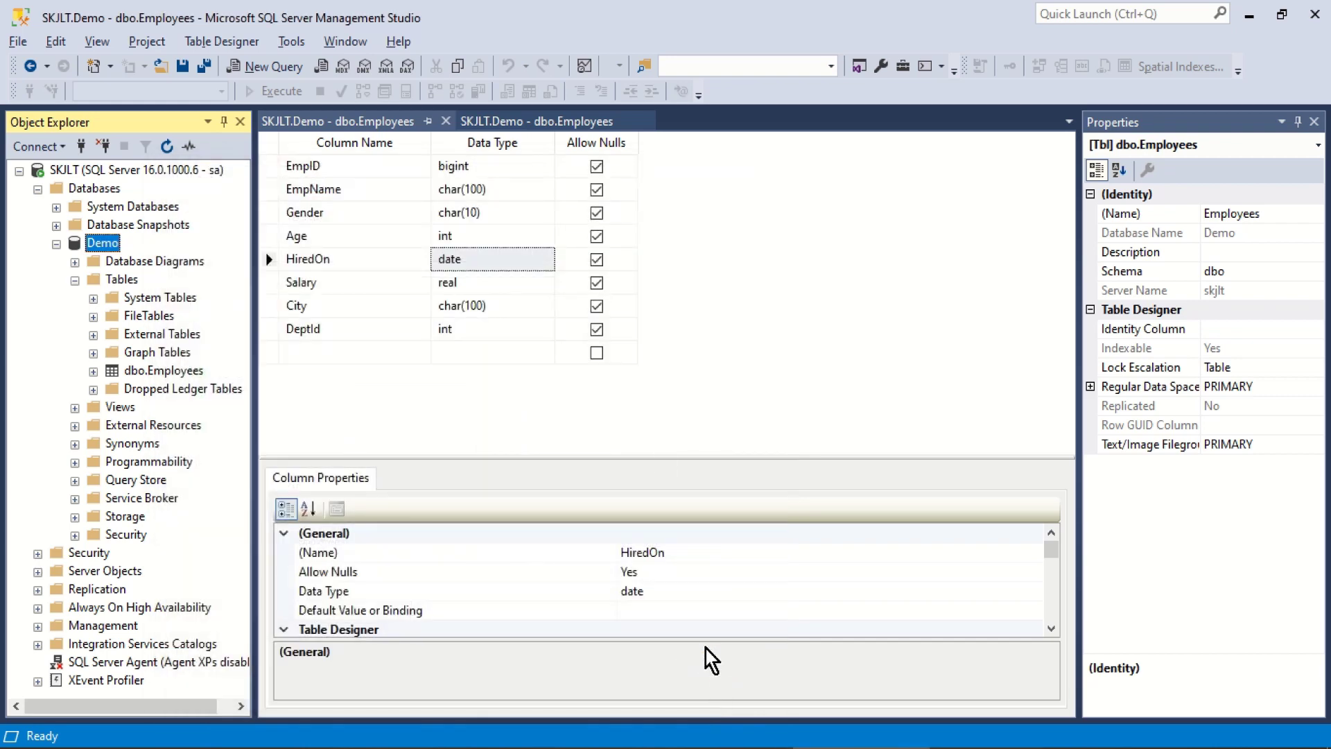
Refresh the Employees data view, remove TOP (200) from its SQL query, rerun it and enlarge the results grid.
{"action": "left_click", "coordinate": [542, 123]}
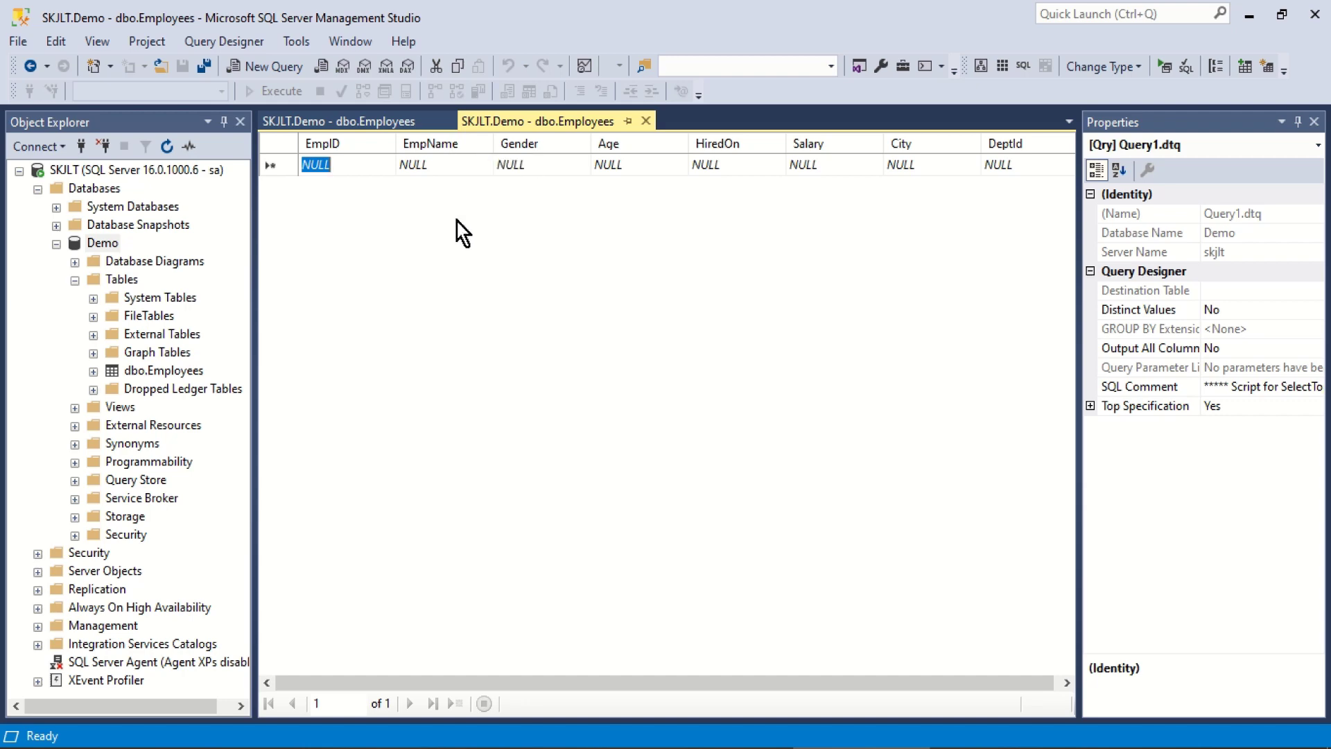
{"action": "key", "text": "ctrl+r"}
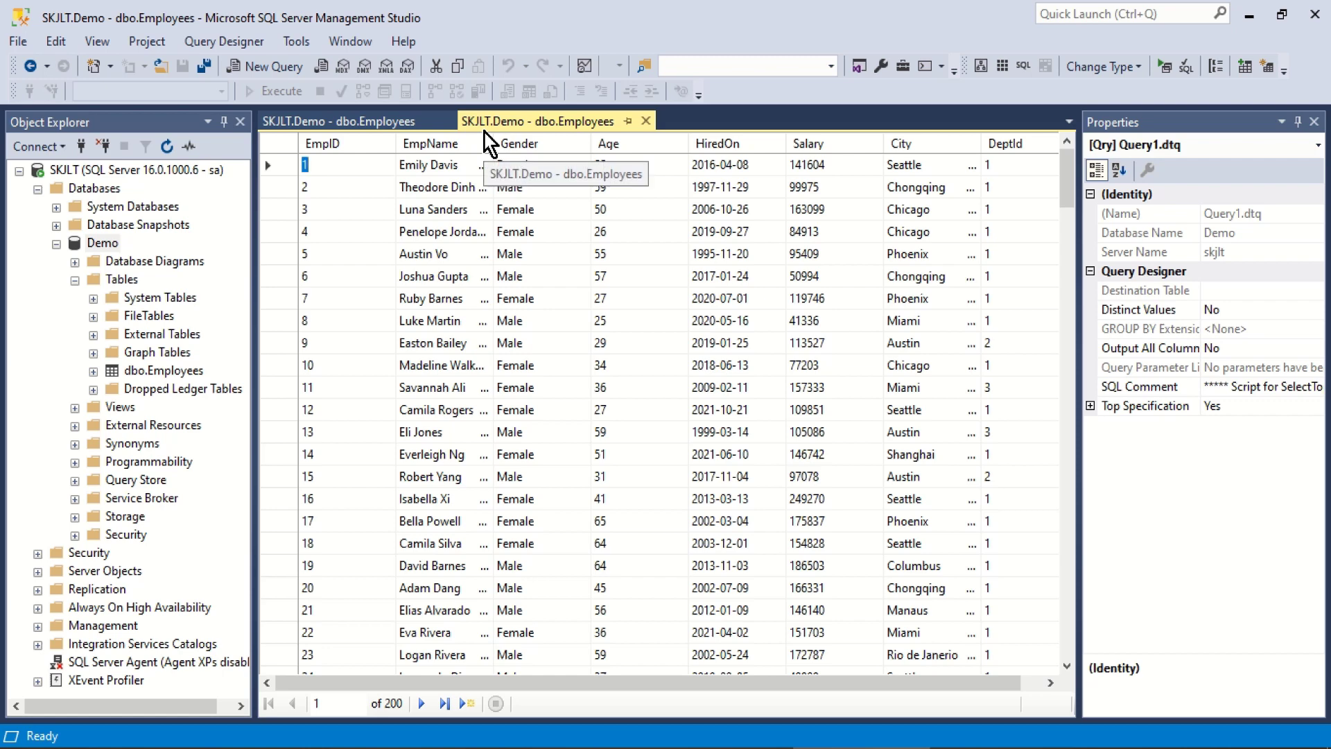
{"action": "left_click", "coordinate": [1023, 67]}
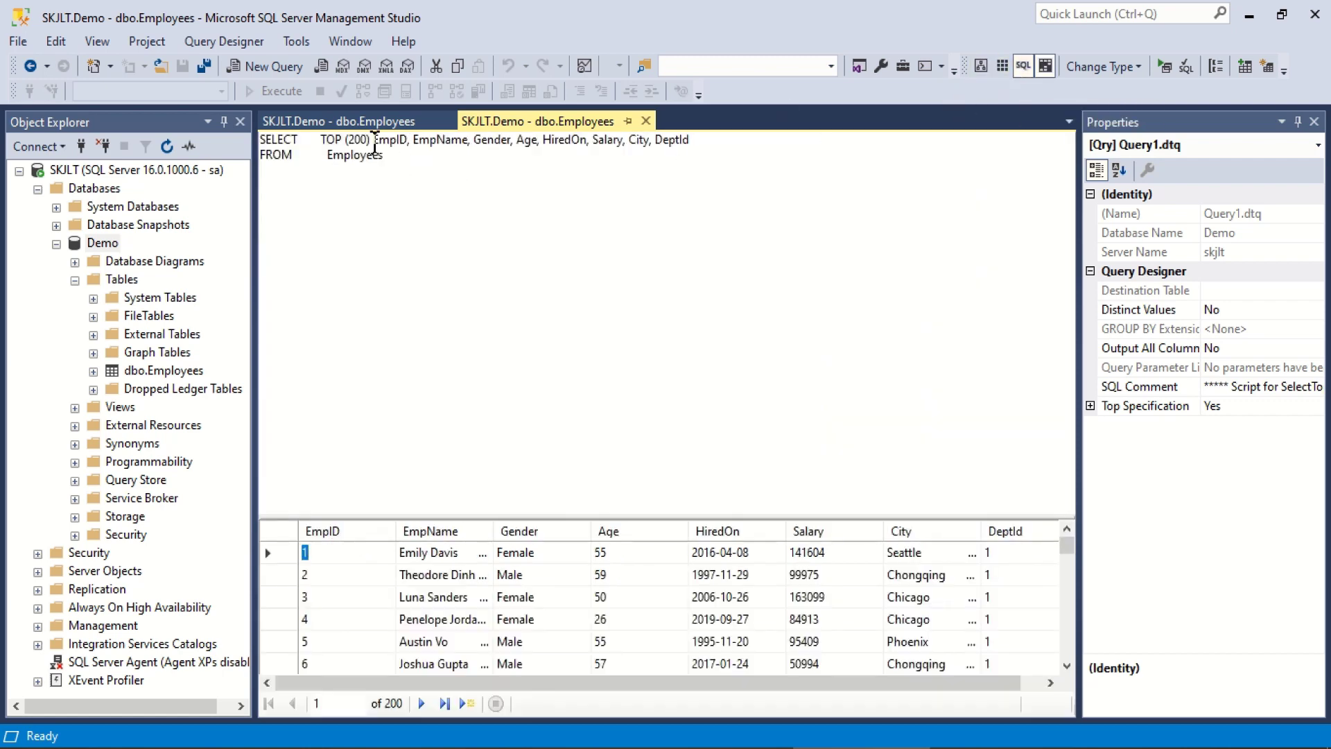
{"action": "left_click_drag", "start_coordinate": [369, 140], "coordinate": [316, 146]}
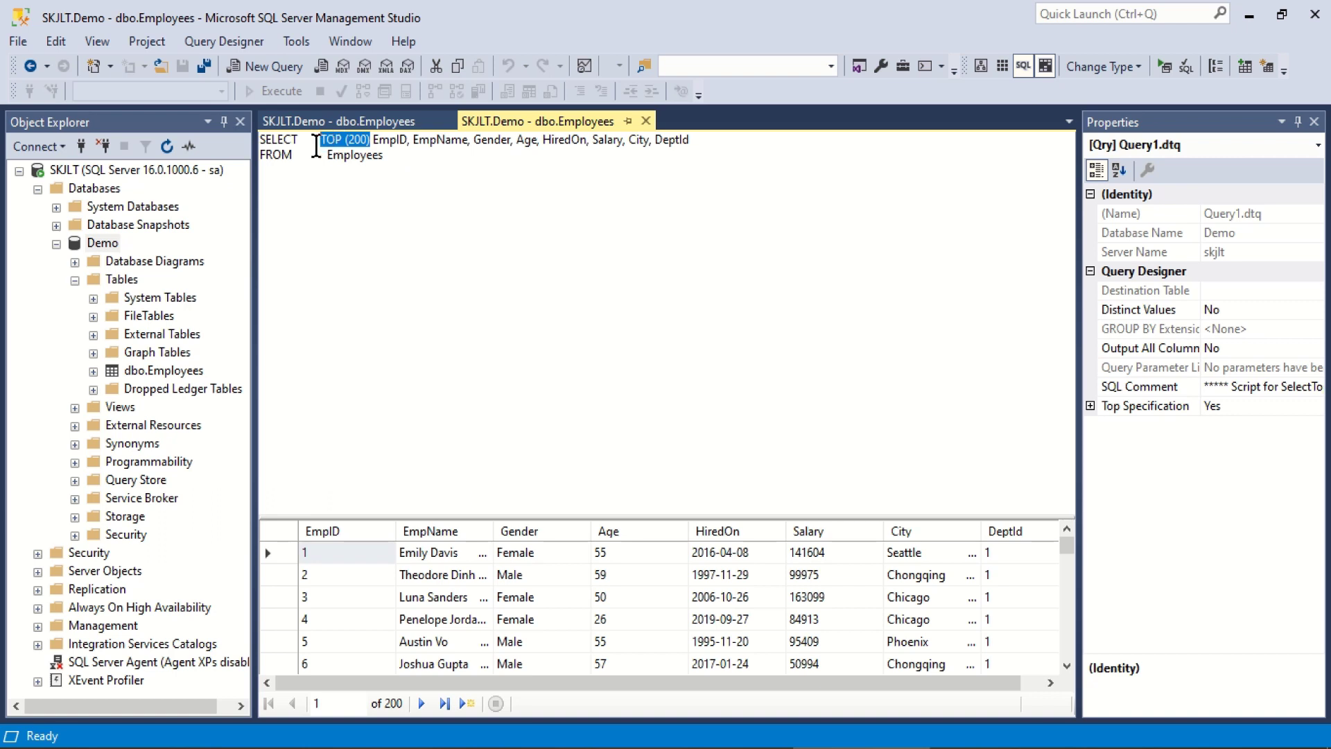
{"action": "key", "text": "Delete"}
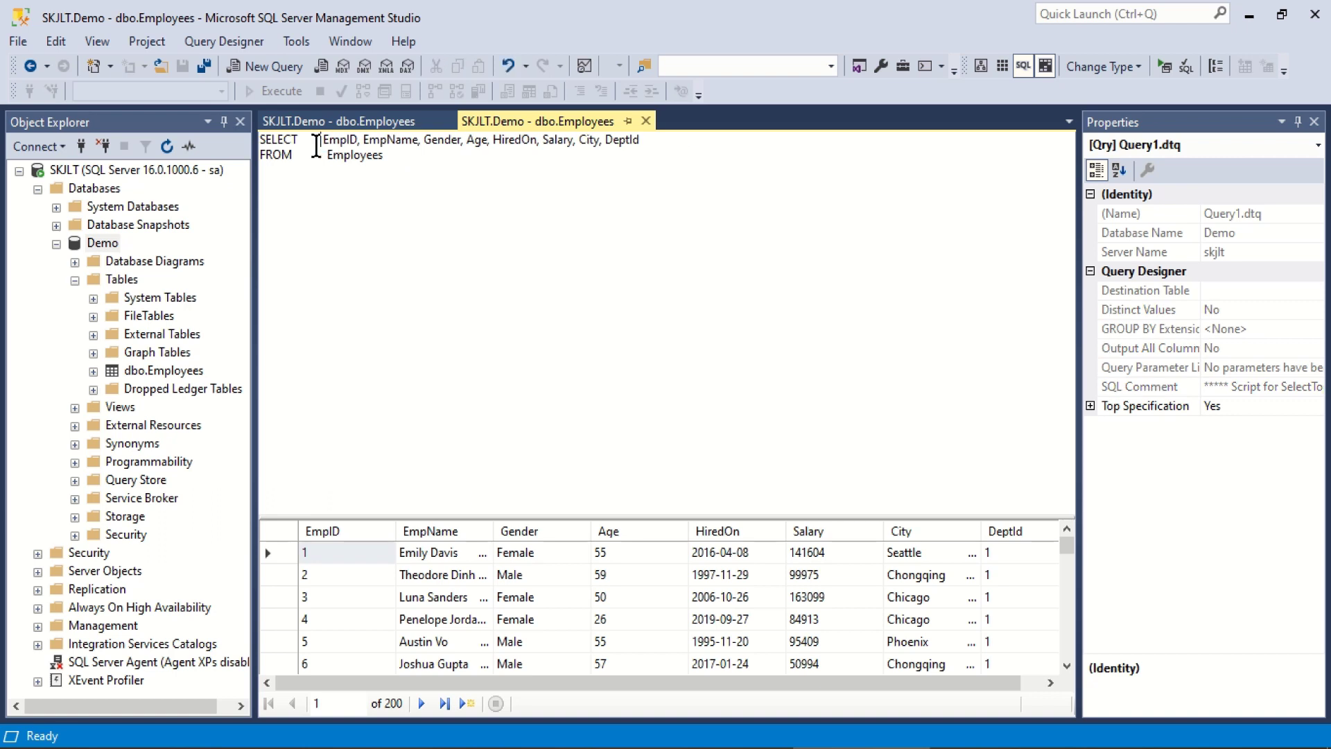
{"action": "key", "text": "ctrl+r"}
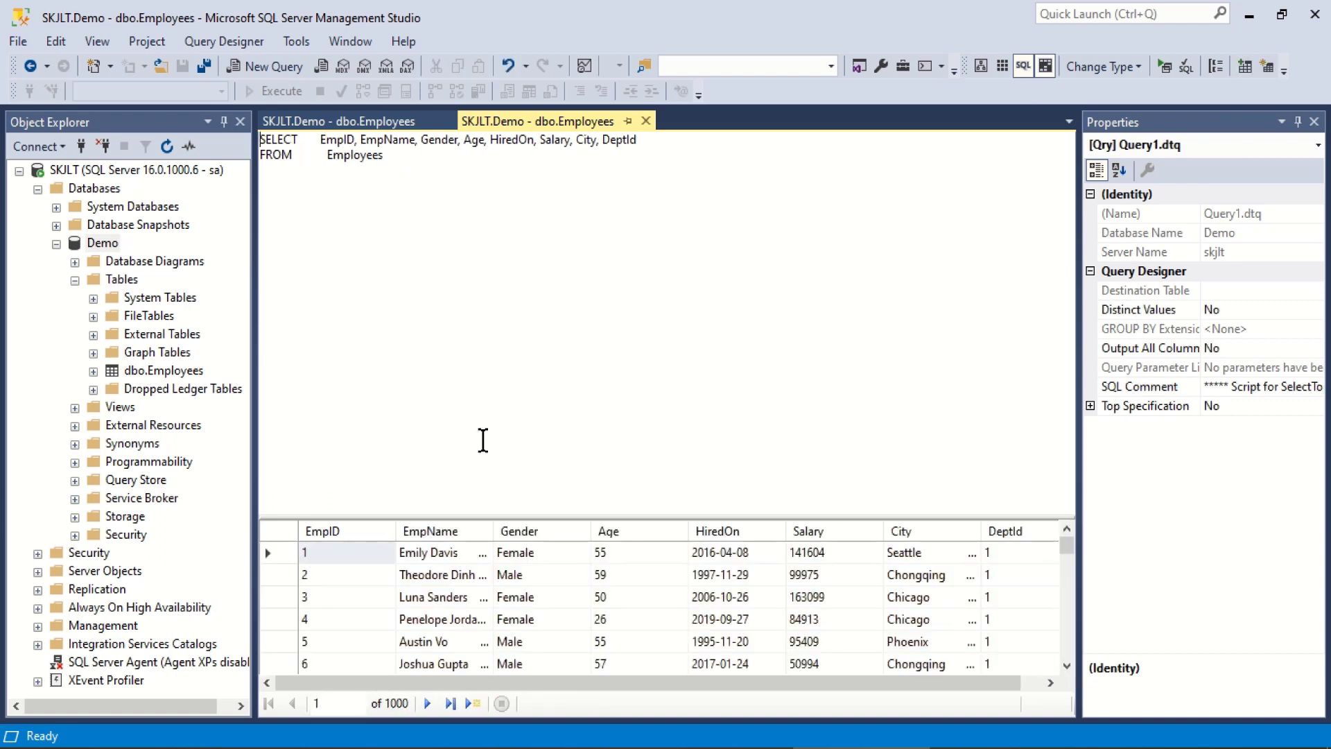
{"action": "left_click_drag", "start_coordinate": [490, 517], "coordinate": [458, 205]}
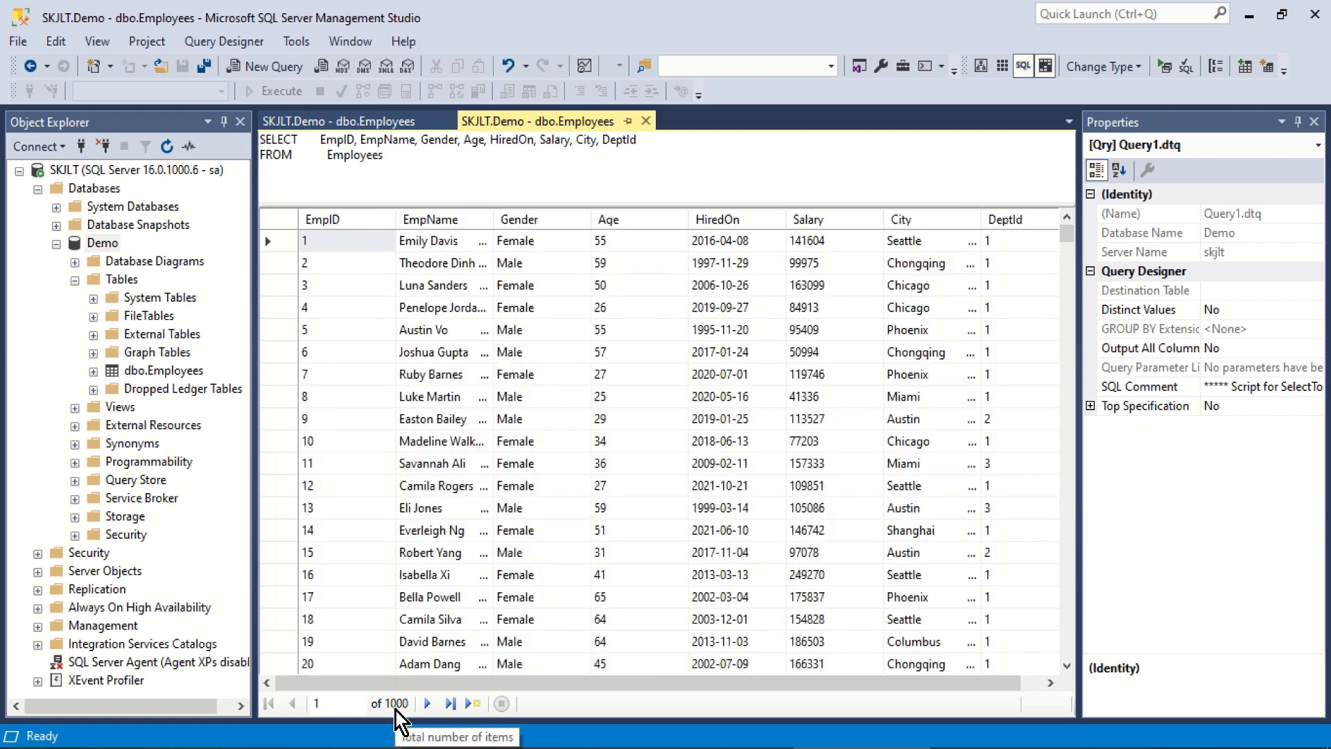
Switch to Excel, go to the last EEID record on the for DB sheet and select the Full Name column's data to check its count.
{"action": "key", "text": "alt+Tab"}
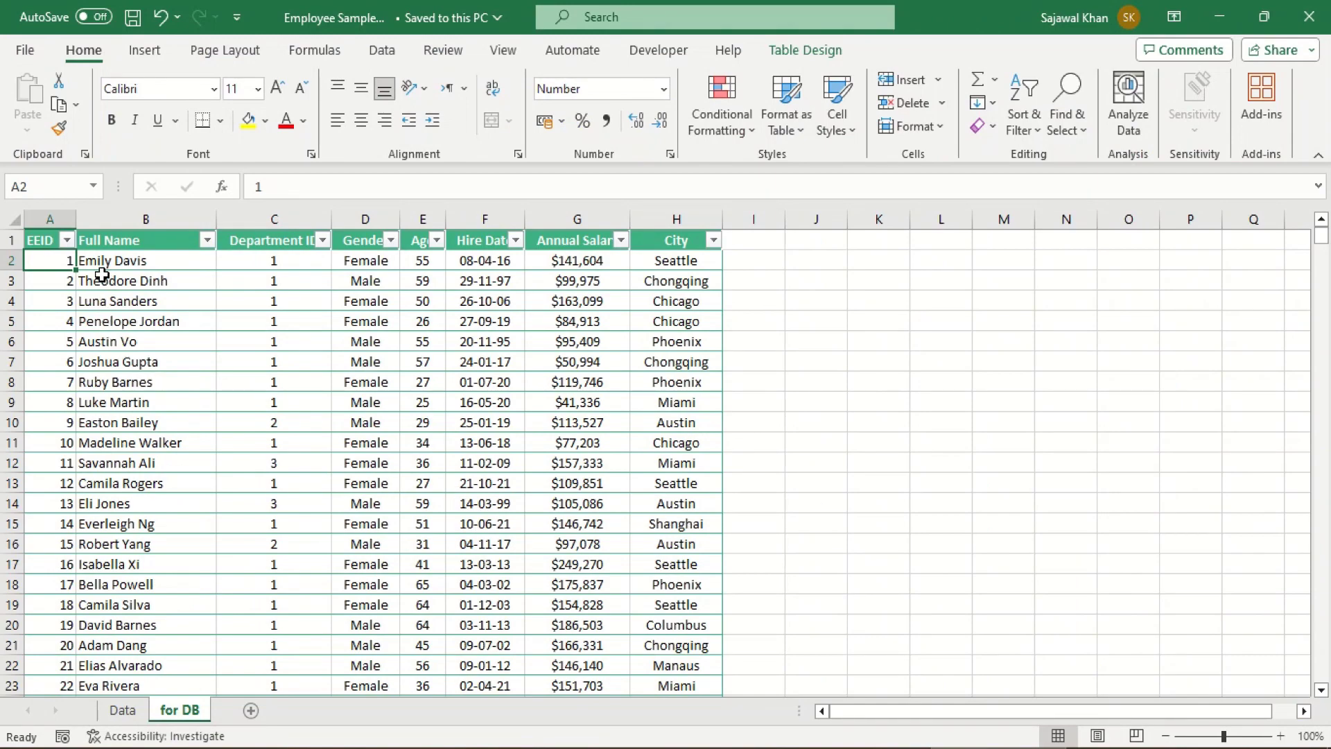
{"action": "key", "text": "ctrl+Down"}
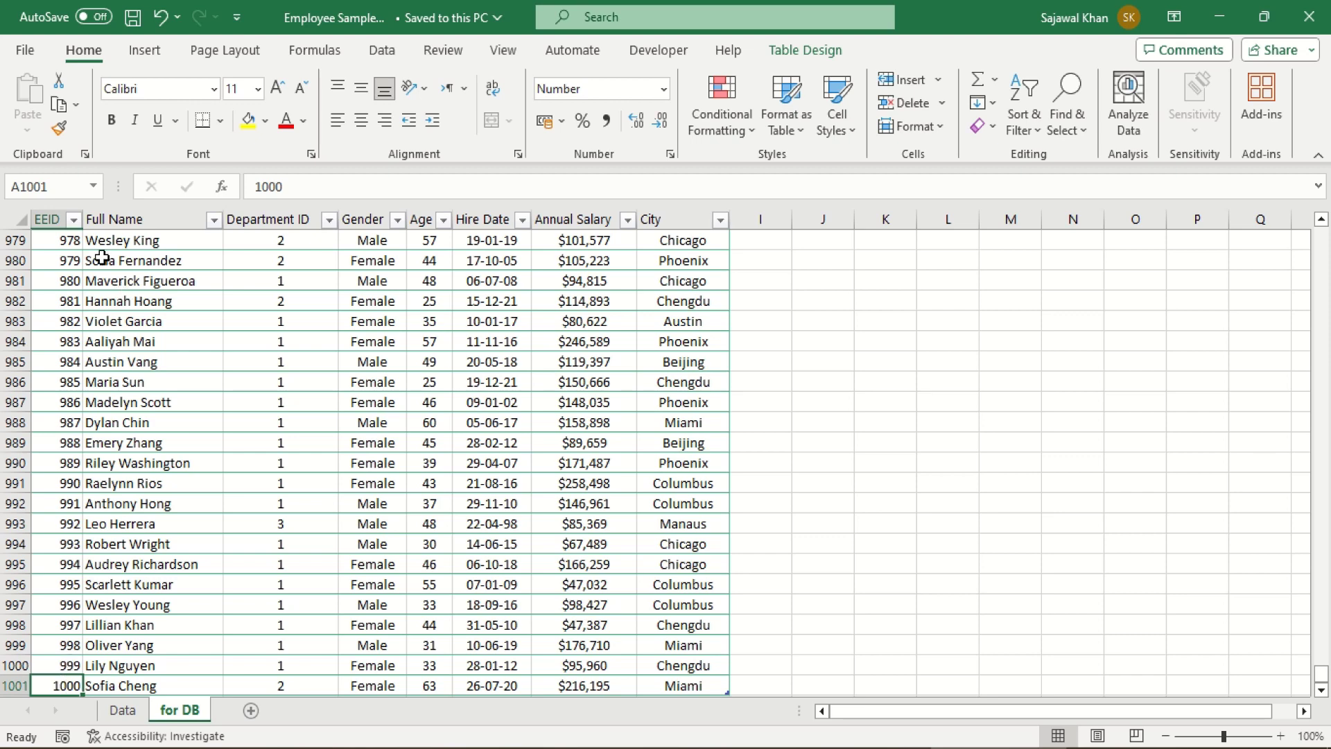
{"action": "left_click", "coordinate": [106, 219]}
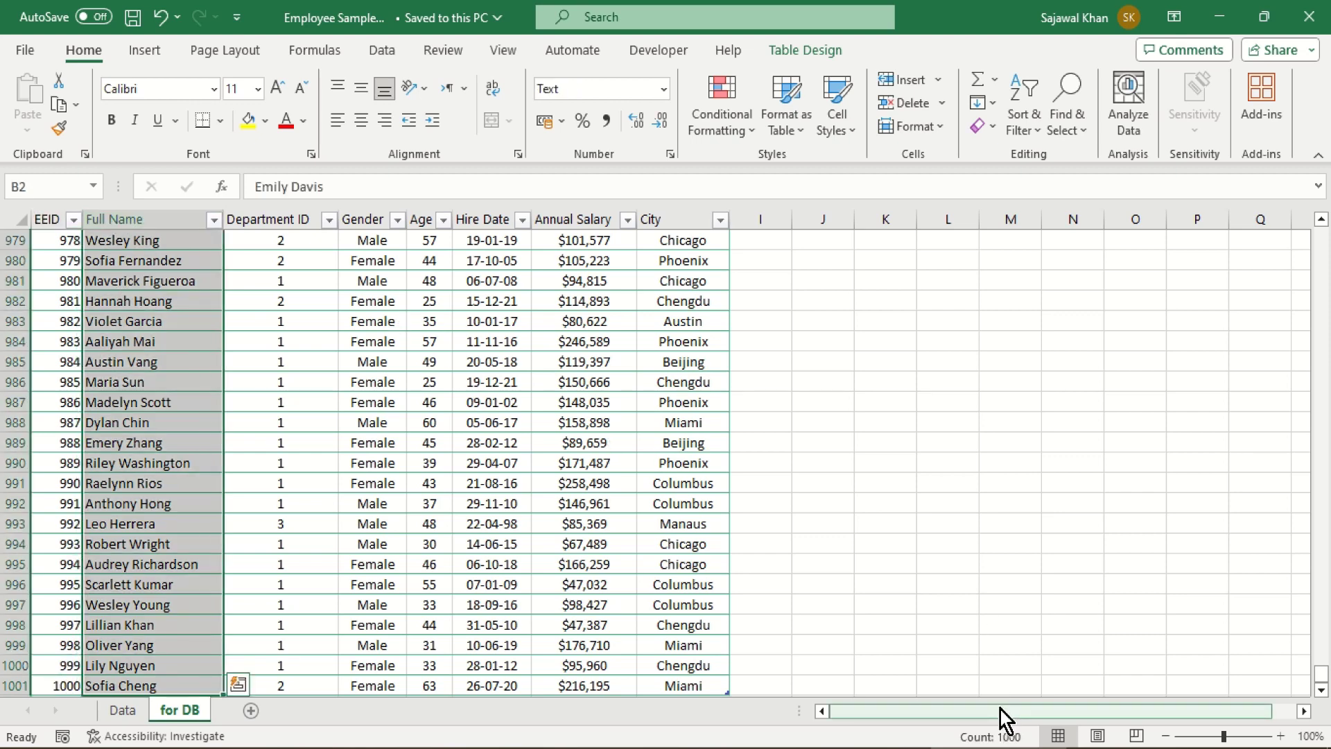